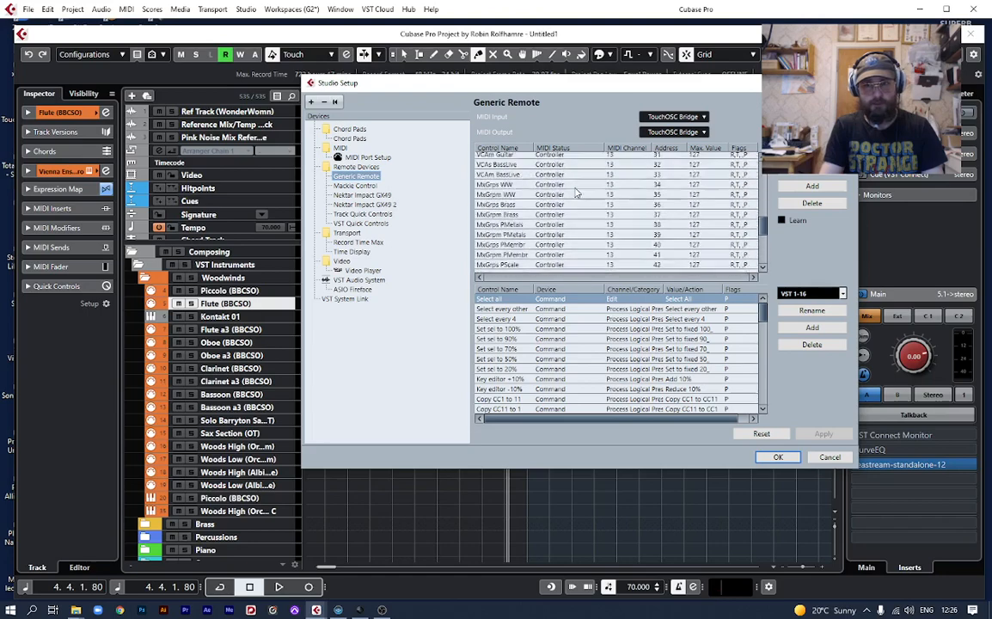
Open the Track Quick Controls page of the Studio Setup and check which MIDI input ports it offers
scroll(577, 193, "up", 5)
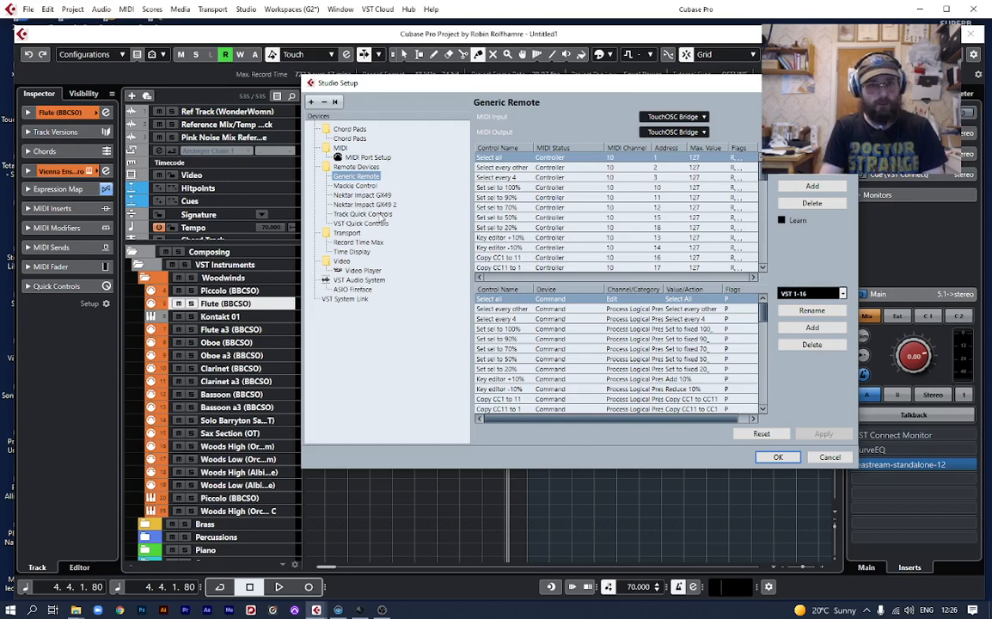
left_click(379, 214)
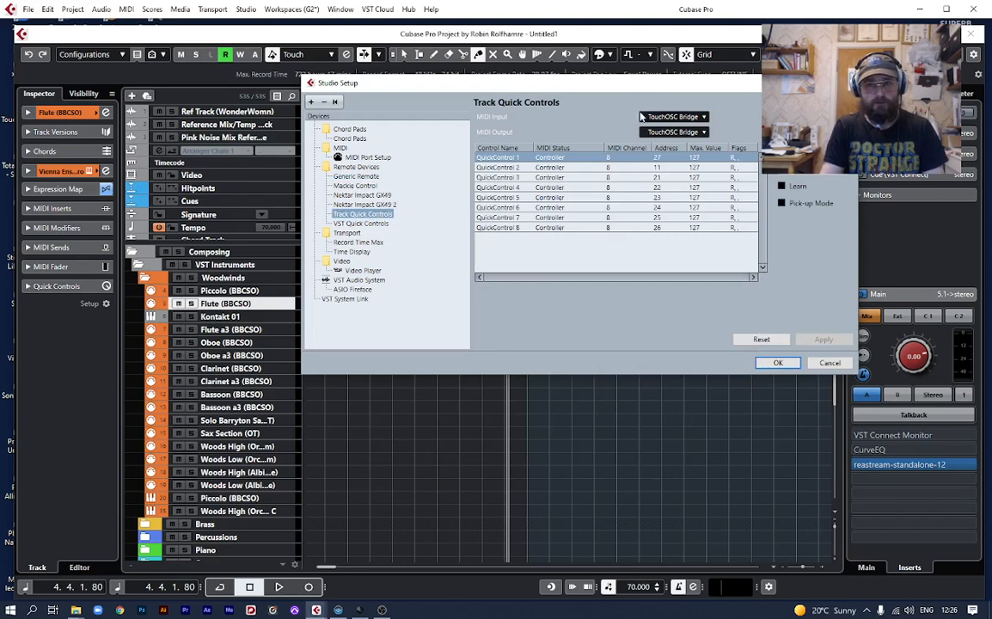
left_click(695, 117)
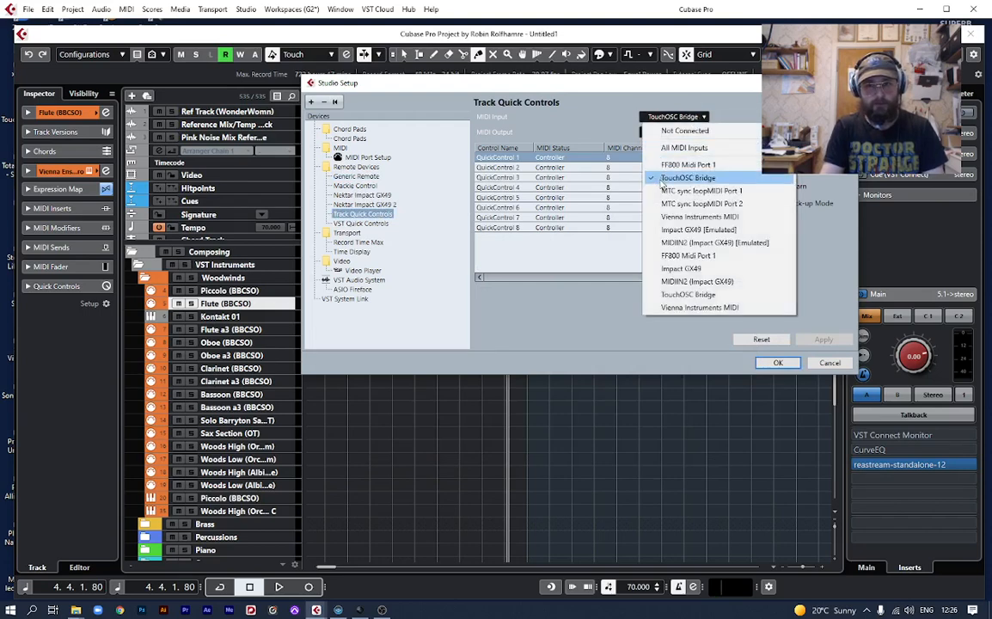
left_click(609, 108)
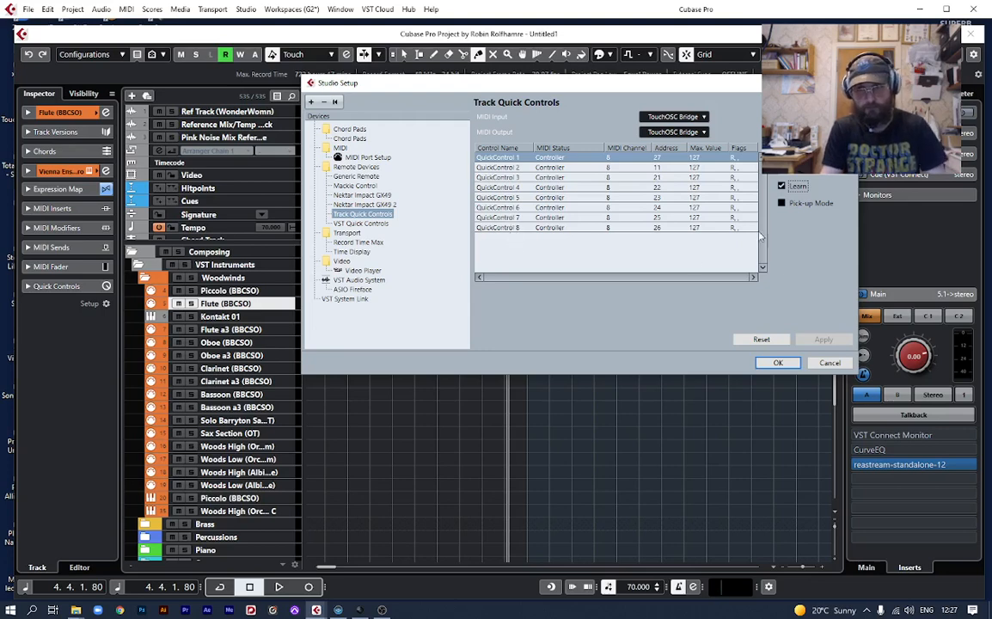
Turn Learn off for the track quick controls, check QuickControl 1's flag options, and accept the Studio Setup
left_click(784, 187)
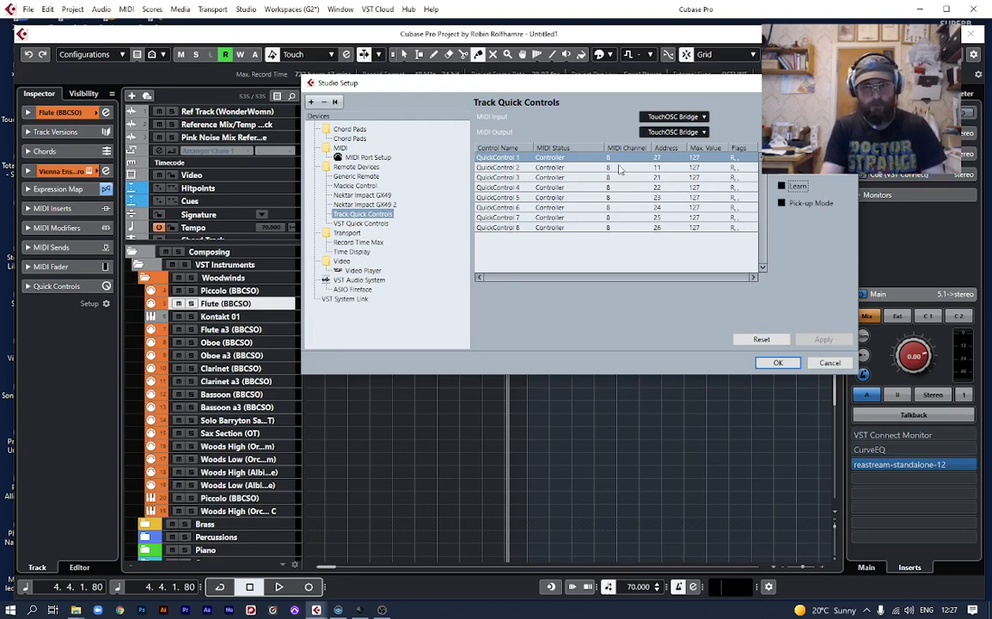
left_click(736, 162)
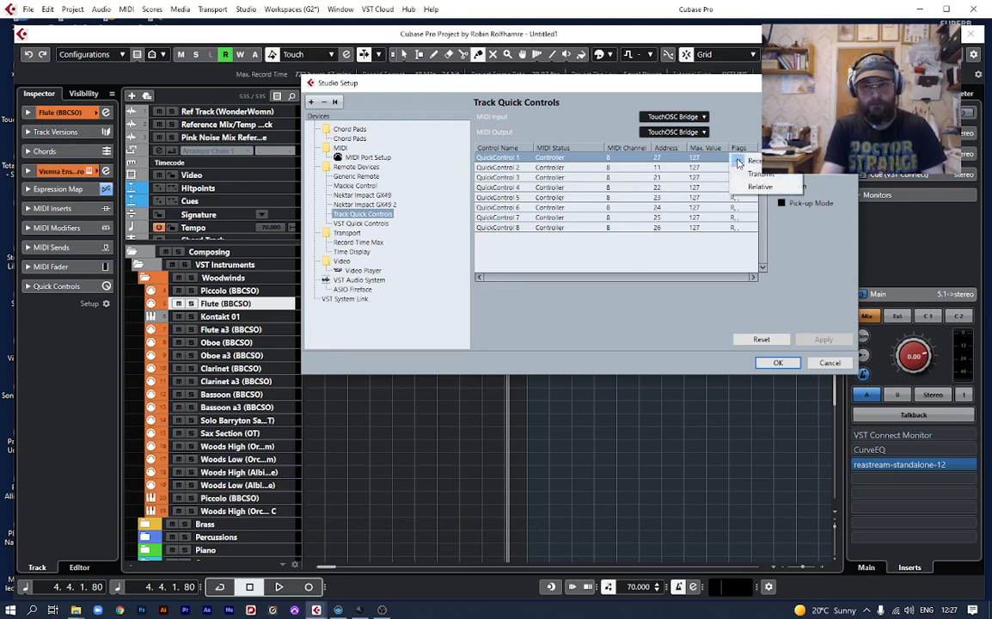
left_click(759, 105)
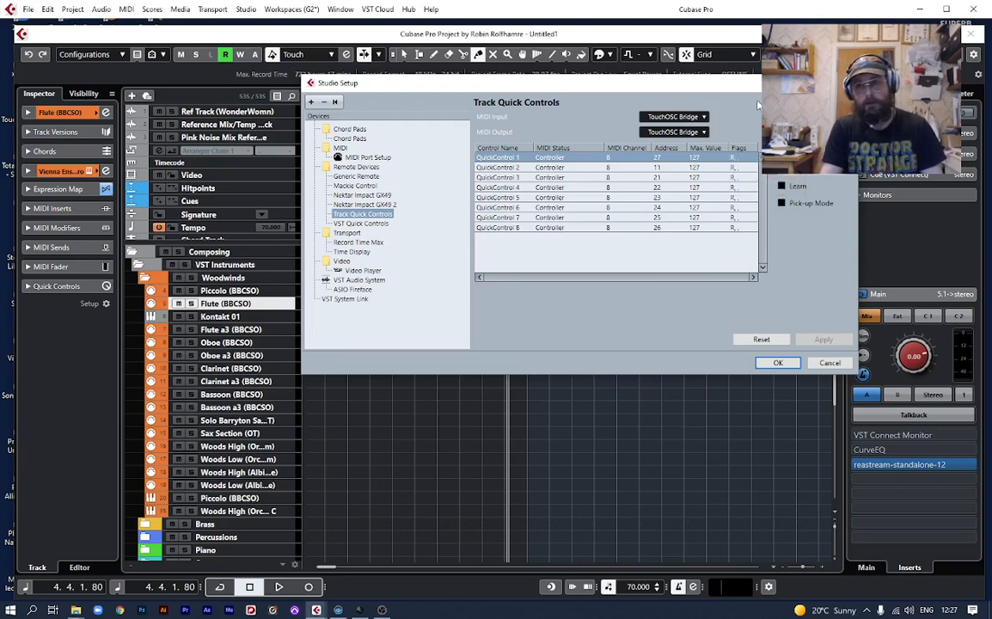
left_click(778, 364)
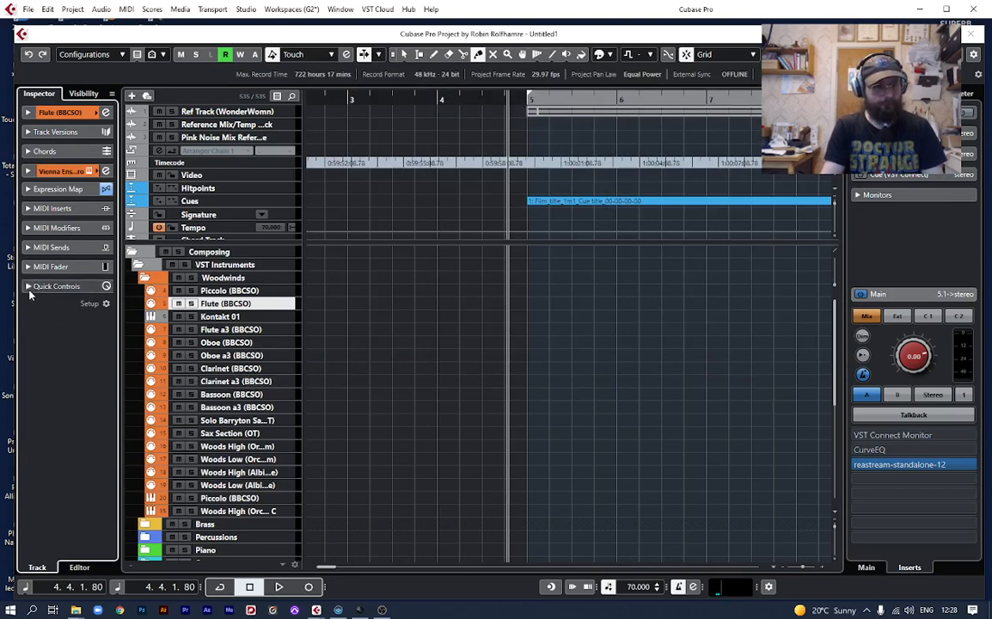
Check that Quick Controls is among the shown Inspector sections, and expand it for the Kontakt 01 track
left_click(105, 304)
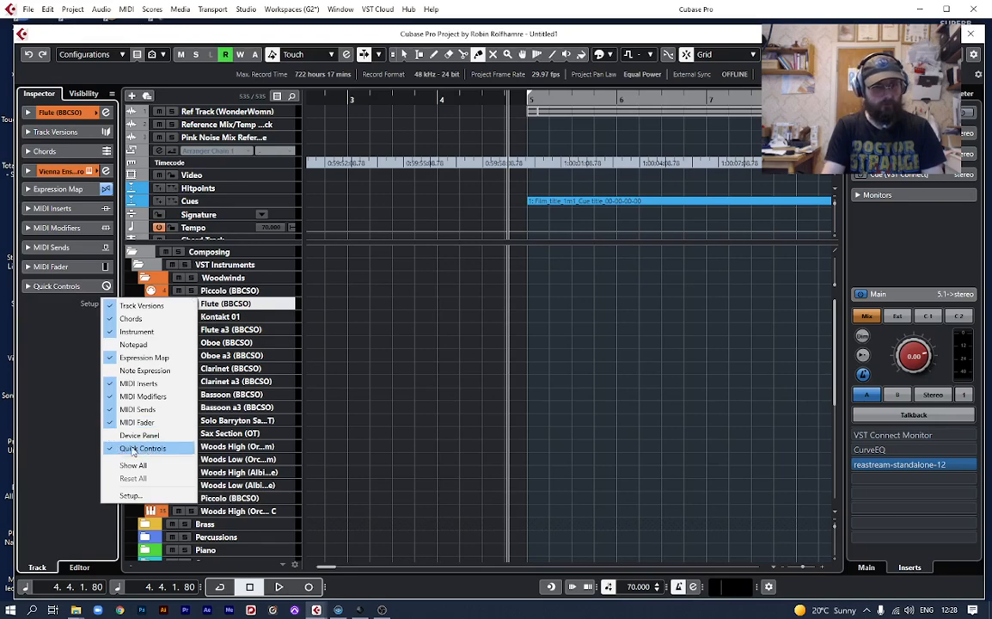
left_click(49, 338)
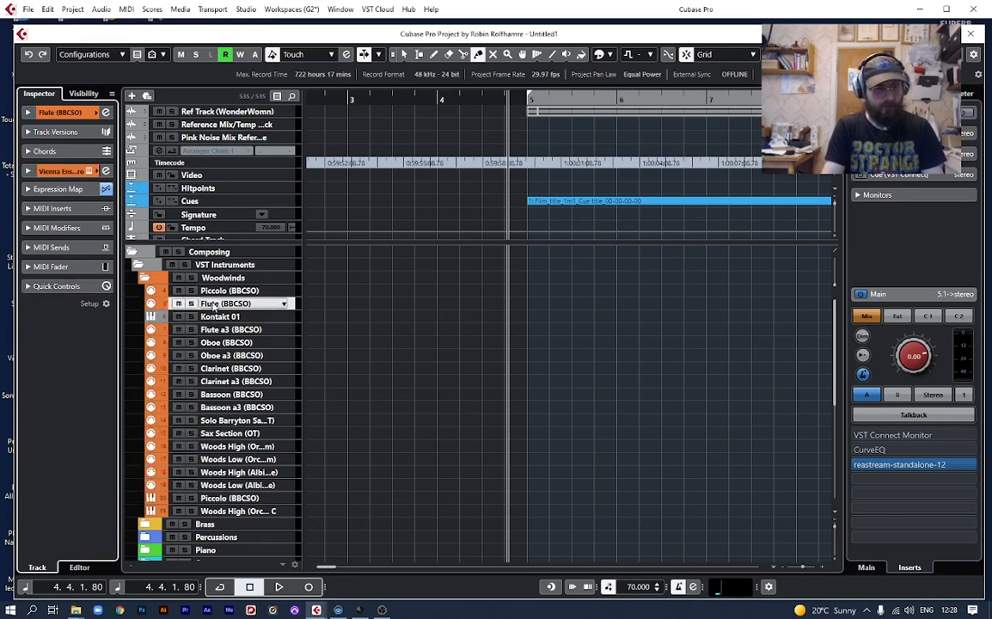
left_click(290, 317)
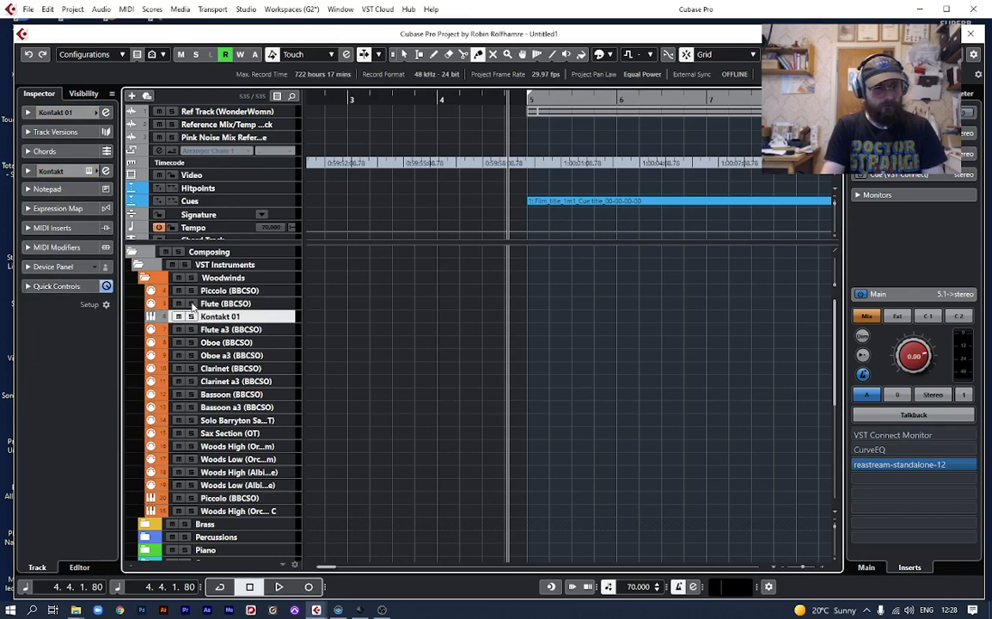
left_click(29, 288)
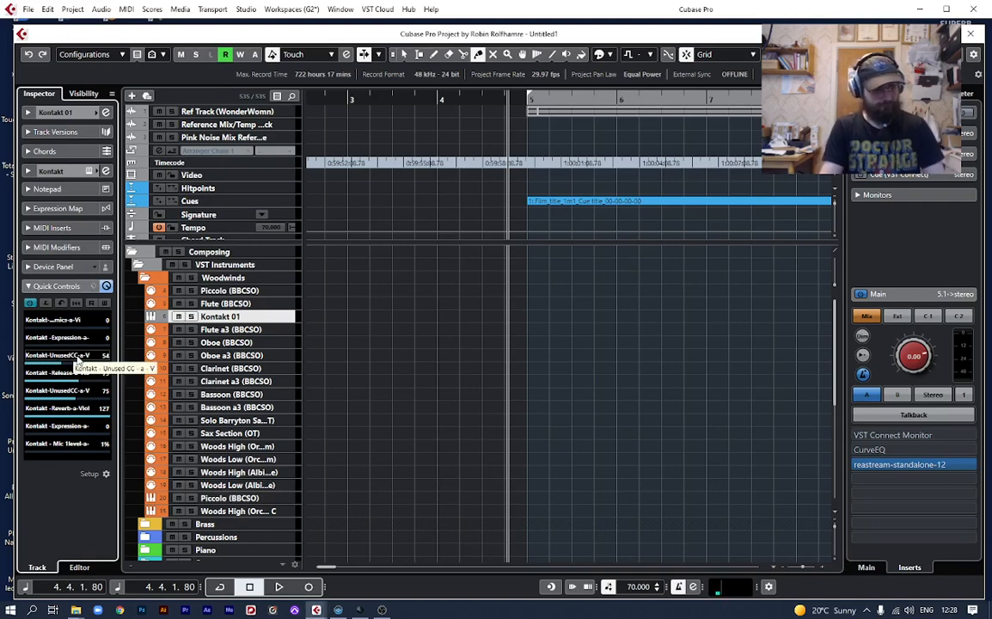
left_click(384, 613)
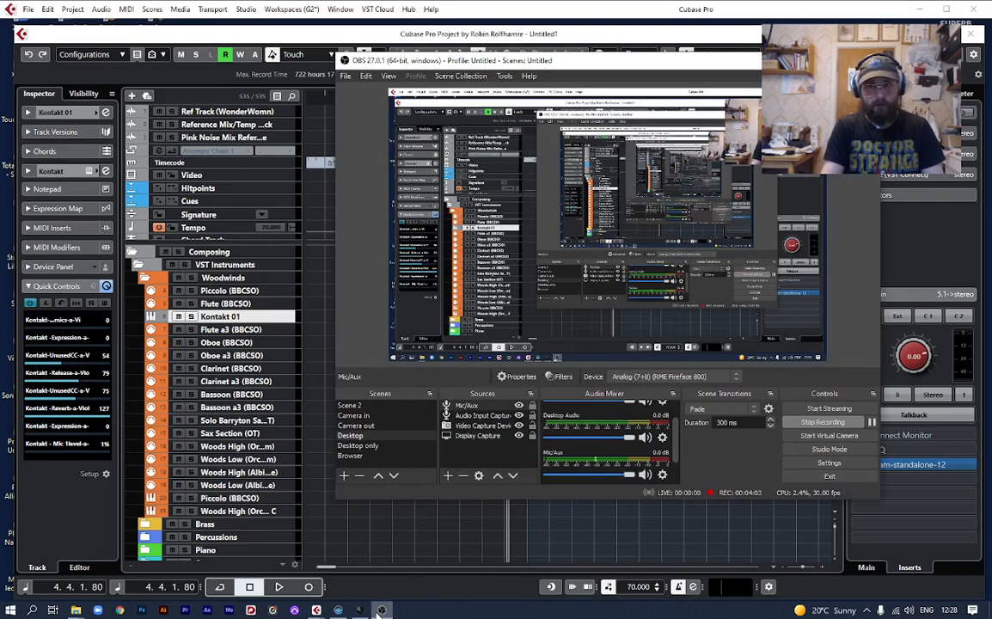
left_click(383, 613)
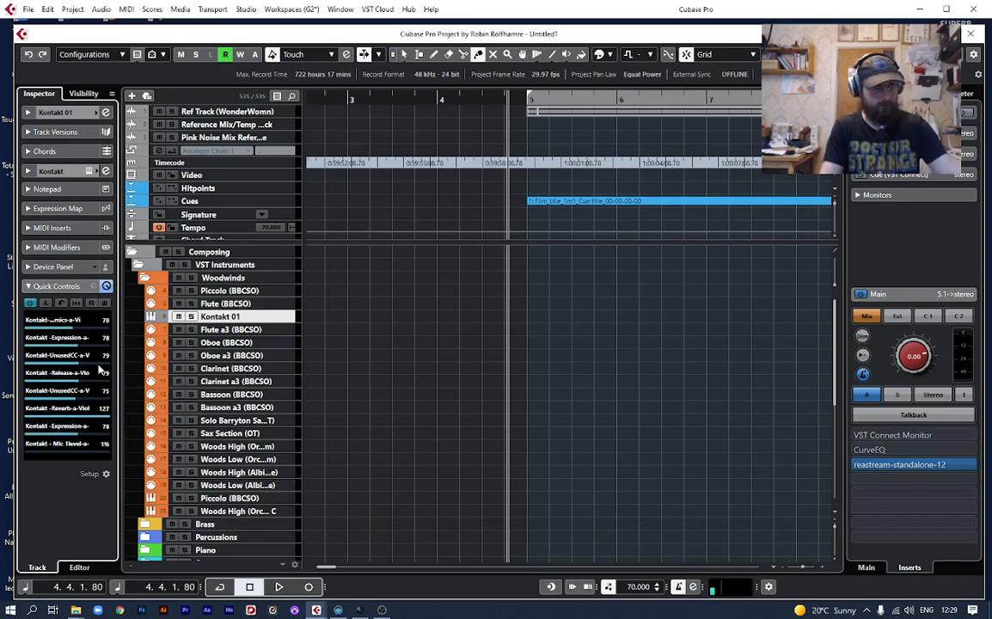
Browse the Kontakt parameters that can be assigned to the second quick control of the Kontakt 01 track
left_click(58, 339)
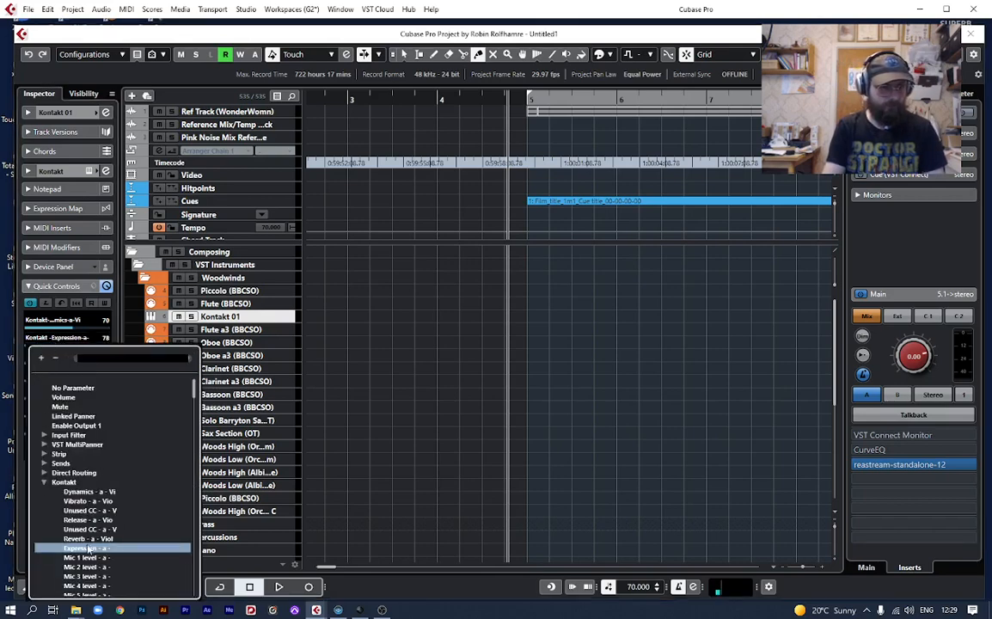
scroll(75, 460, "down", 2)
scroll(75, 447, "up", 1)
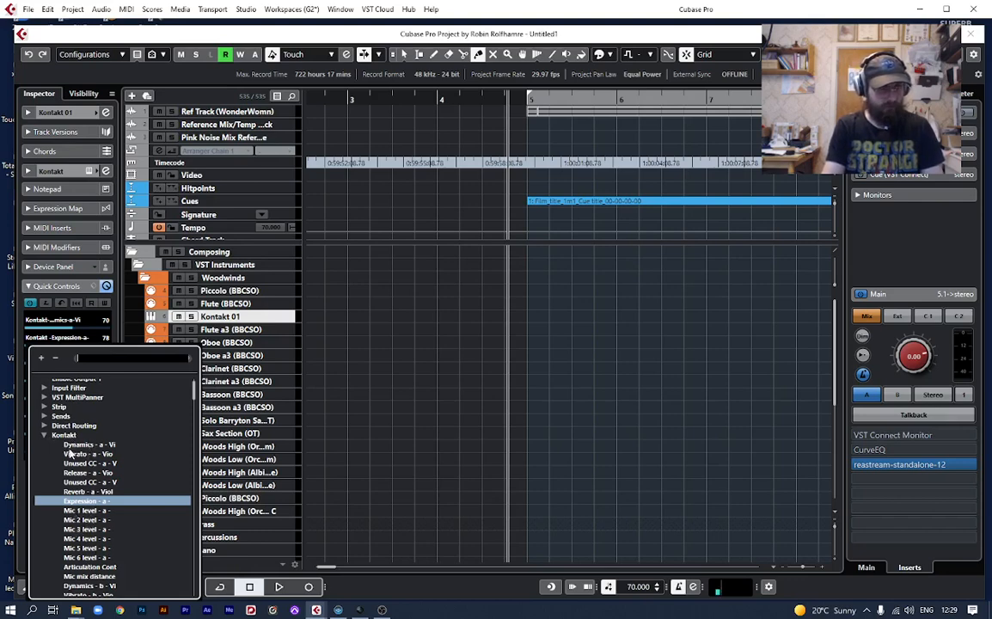
left_click(82, 511)
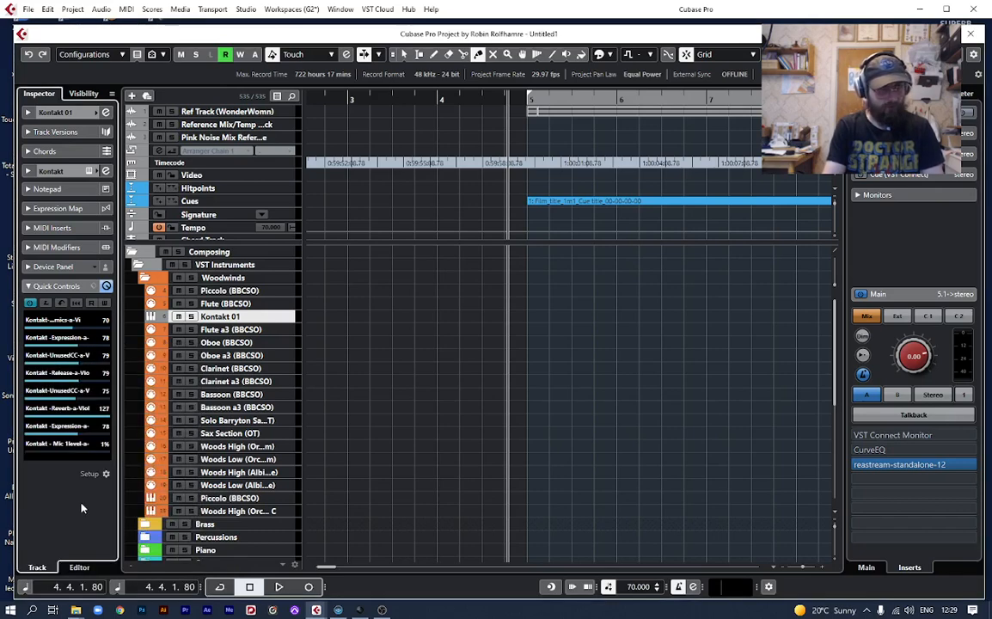
Assign CC 1 (Modulation) to the first quick control of the Flute (BBCSO) track
left_click(292, 304)
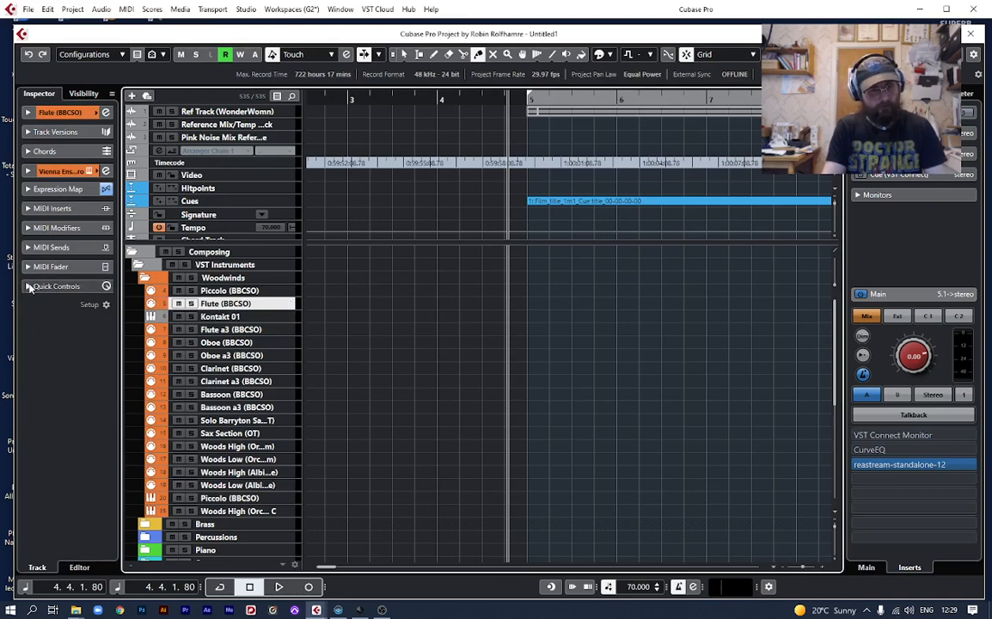
left_click(28, 287)
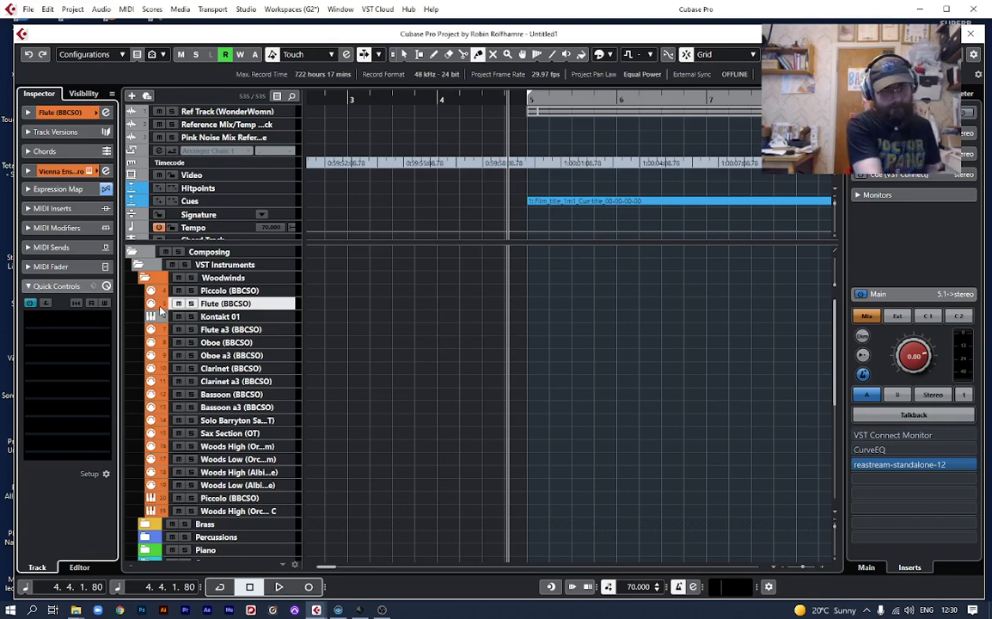
left_click(53, 323)
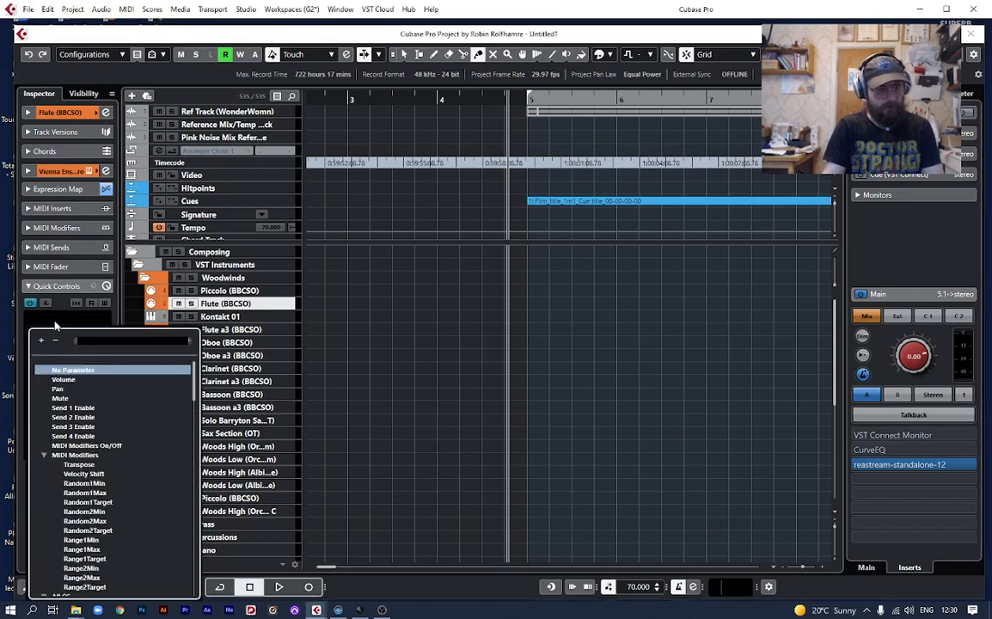
scroll(106, 423, "down", 5)
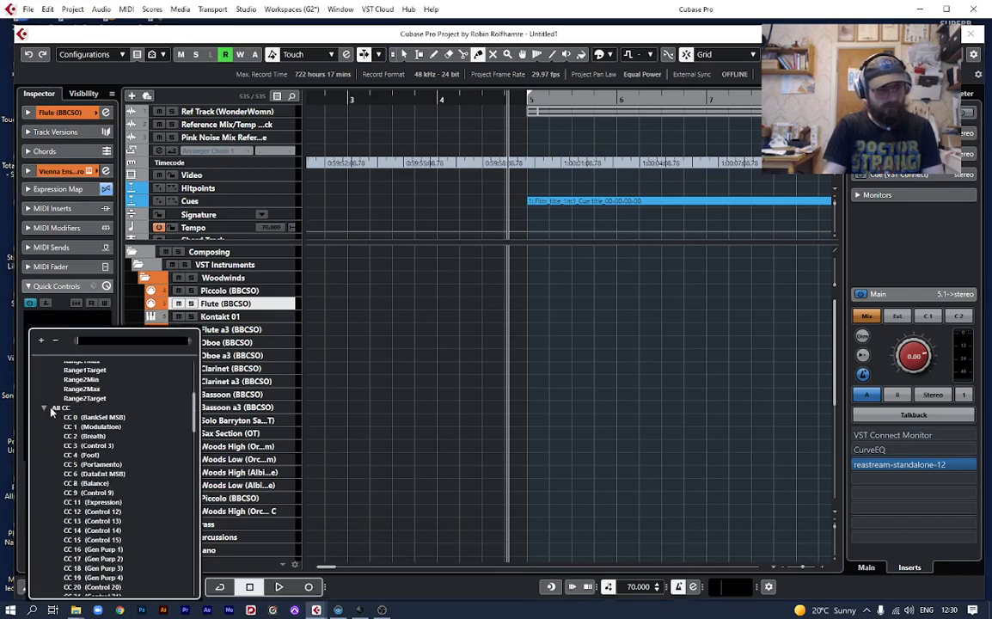
left_click(93, 427)
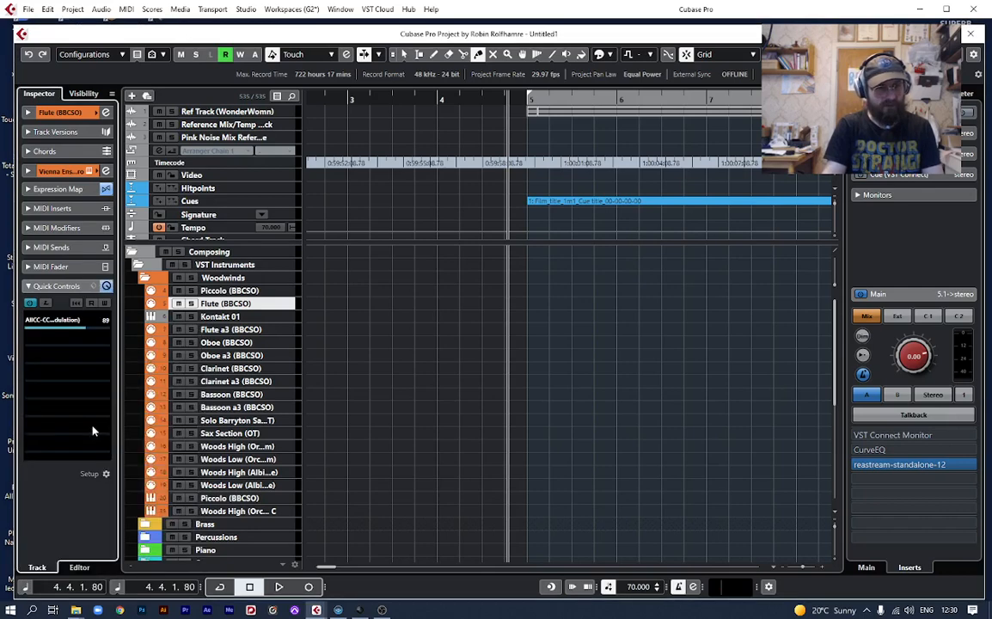
Assign CC 11 (Expression) to the second quick control of the Flute (BBCSO) track
left_click(54, 358)
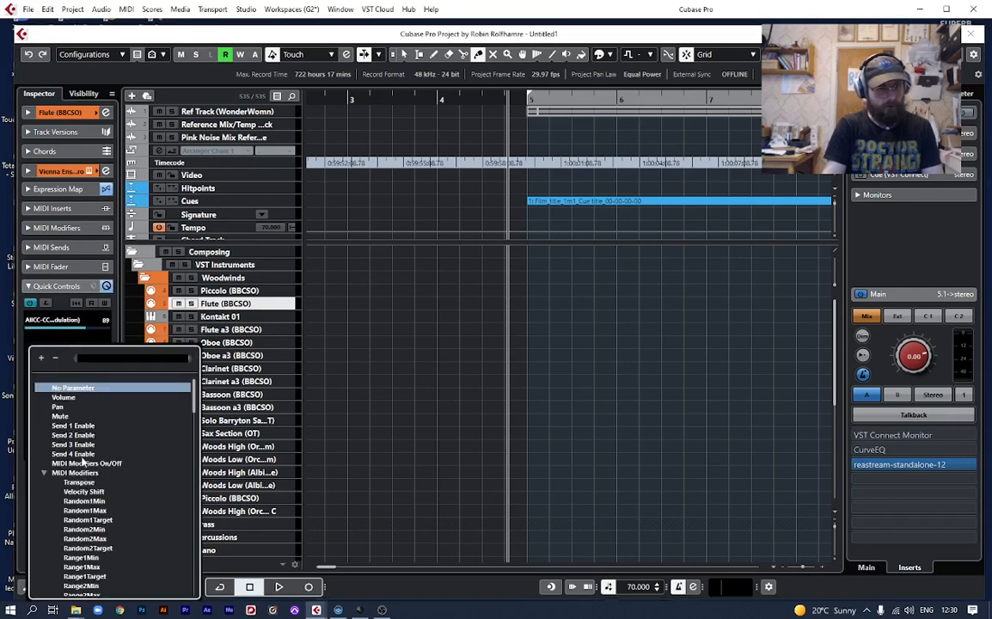
scroll(83, 460, "down", 10)
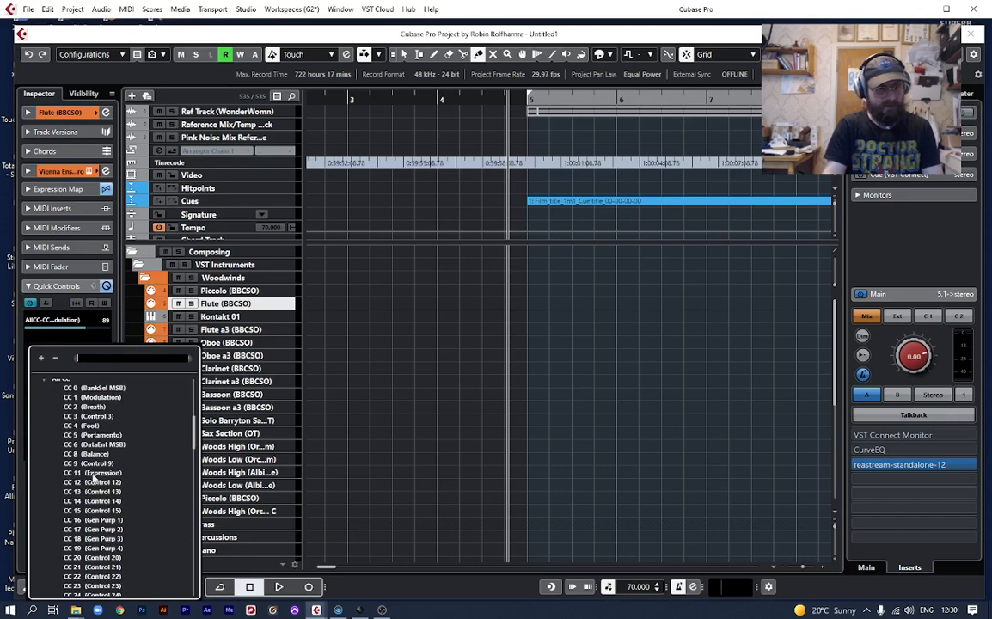
left_click(96, 474)
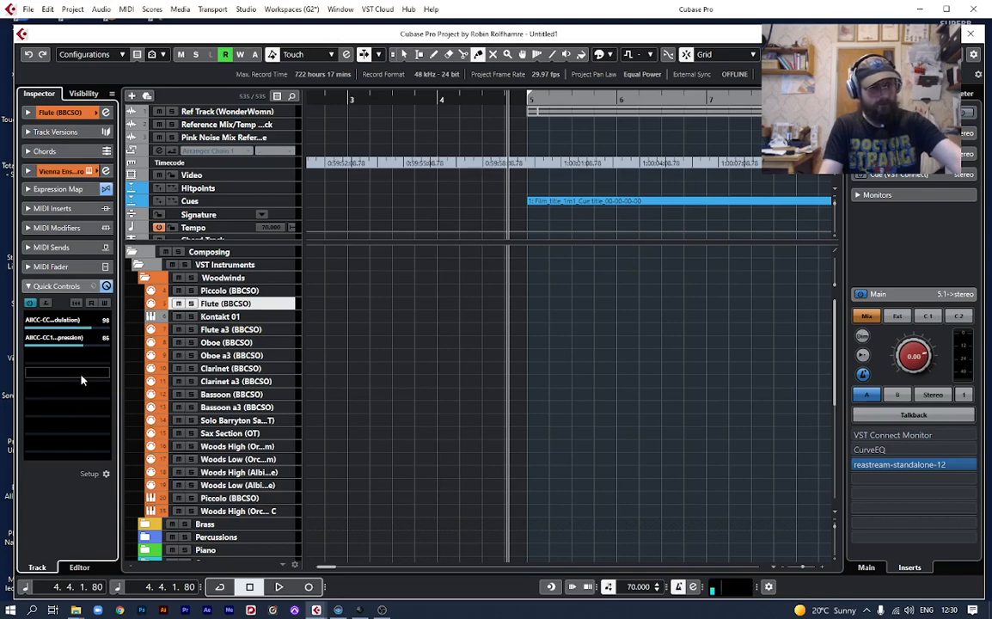
View the Flute (BBCSO) track's instrument in Vienna Ensemble Pro and return to Cubase
left_click(89, 171)
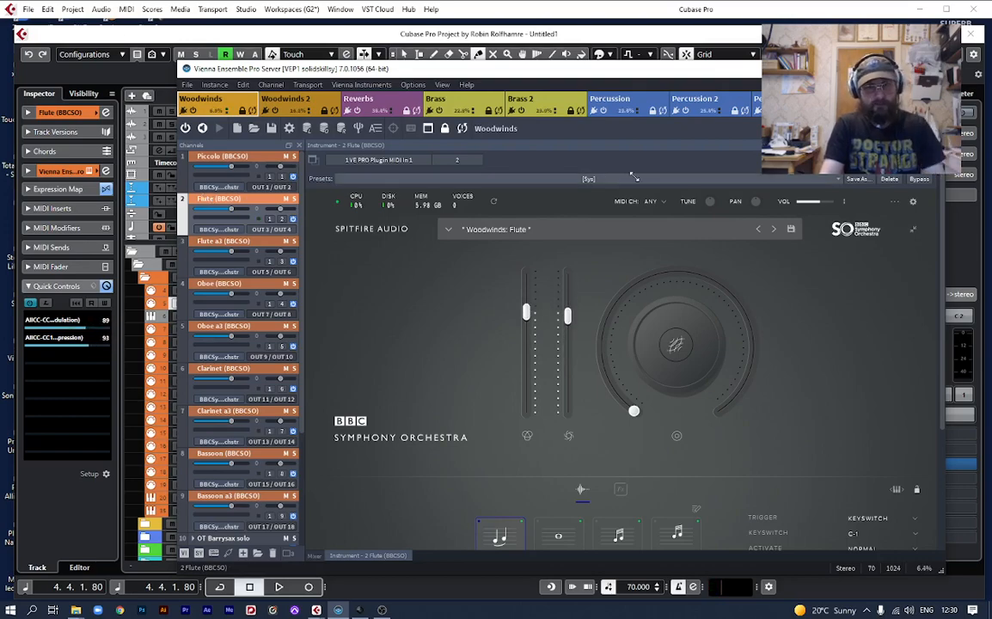
key("alt+Tab")
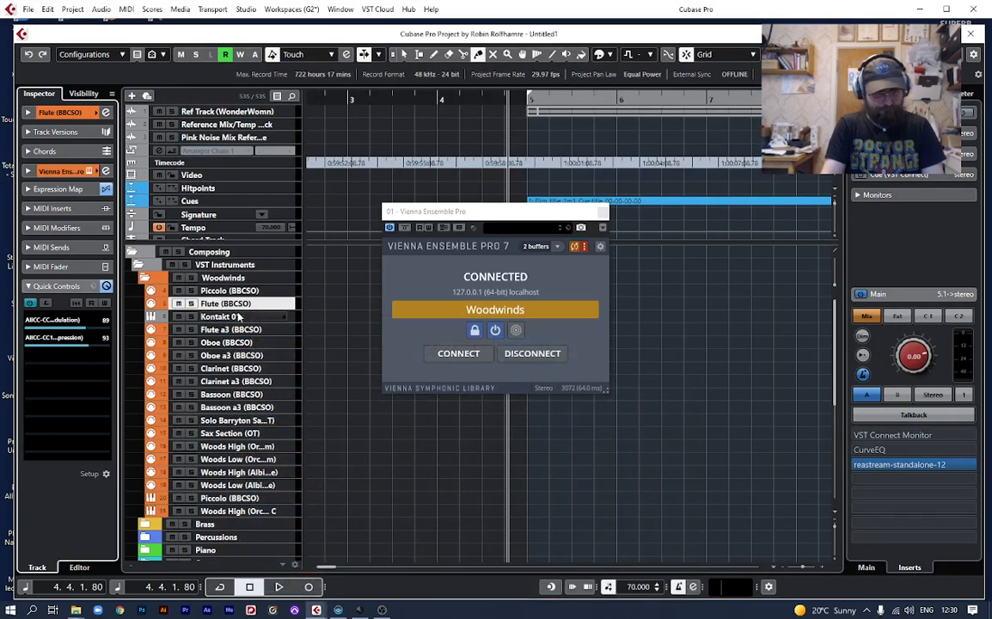
Open the Kontakt instrument of the Kontakt 01 track and move its window clear of the Inspector
left_click(296, 317)
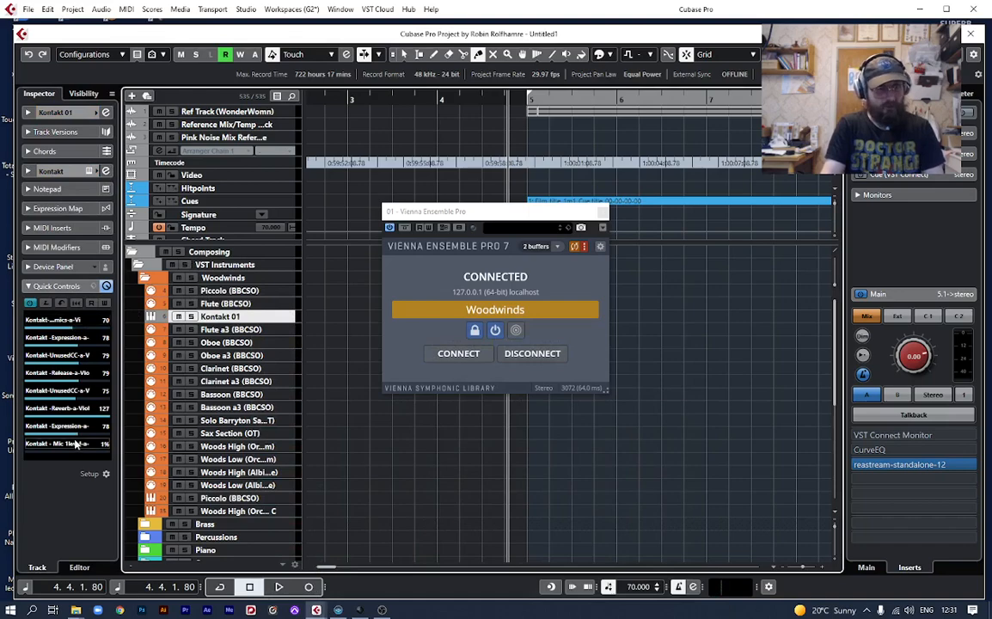
left_click(91, 171)
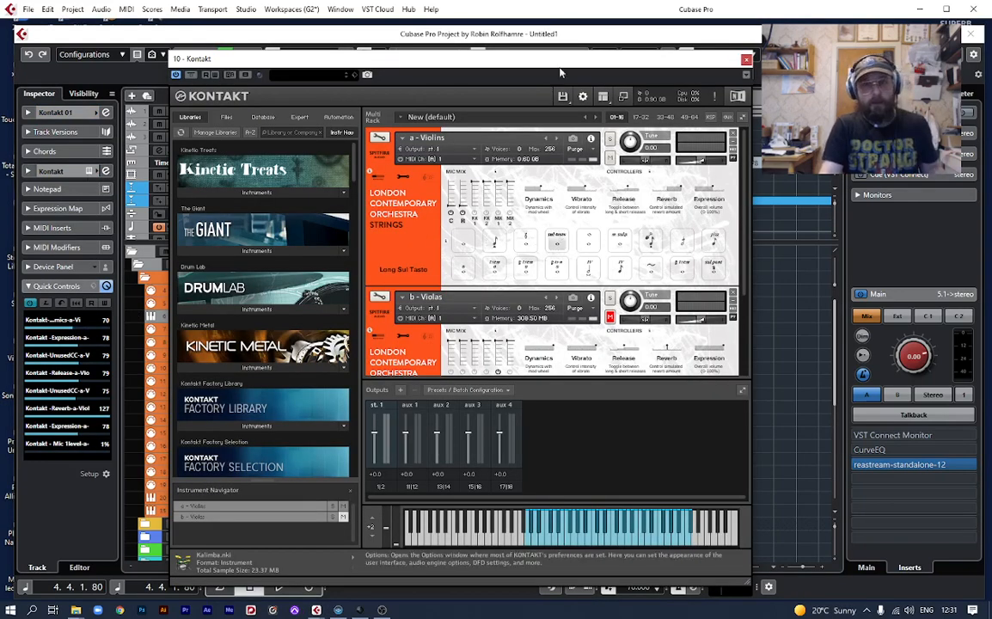
left_click_drag(555, 62, 617, 65)
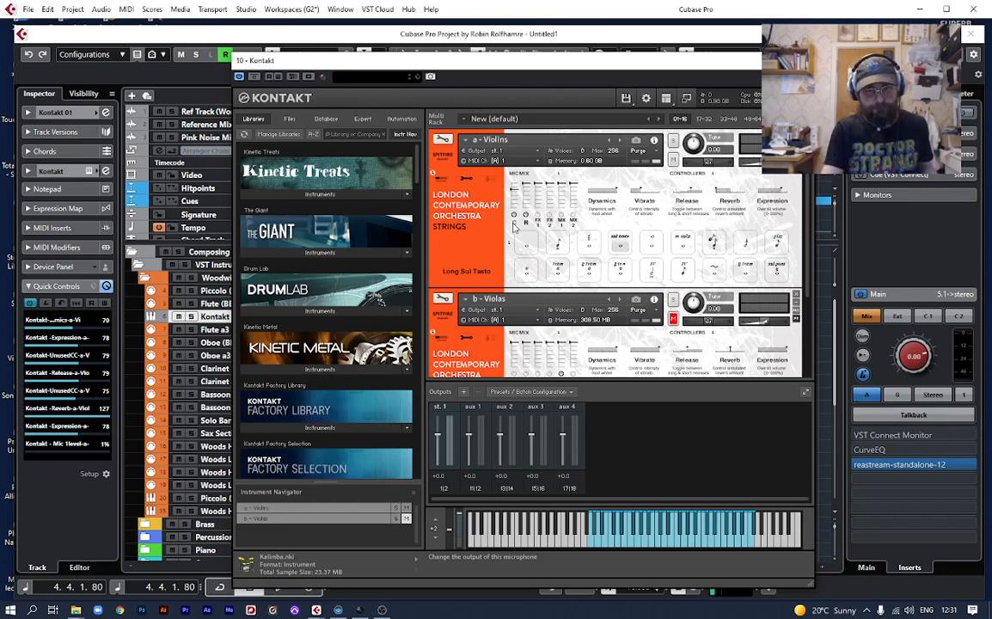
In the b - Violas patch, purge the MX 1 microphone and activate the C microphone
scroll(492, 252, "down", 3)
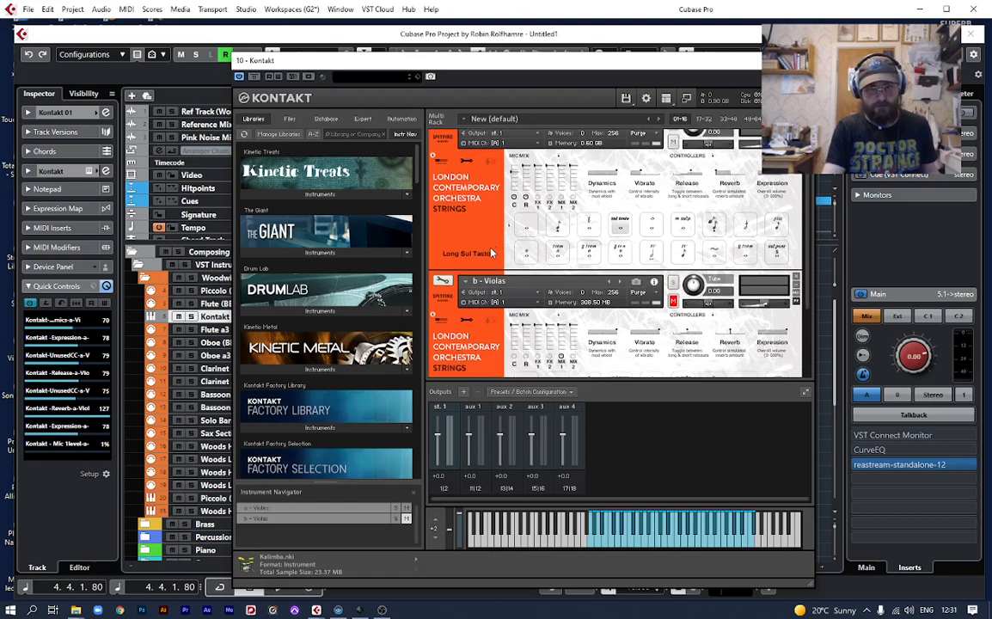
scroll(492, 249, "down", 2)
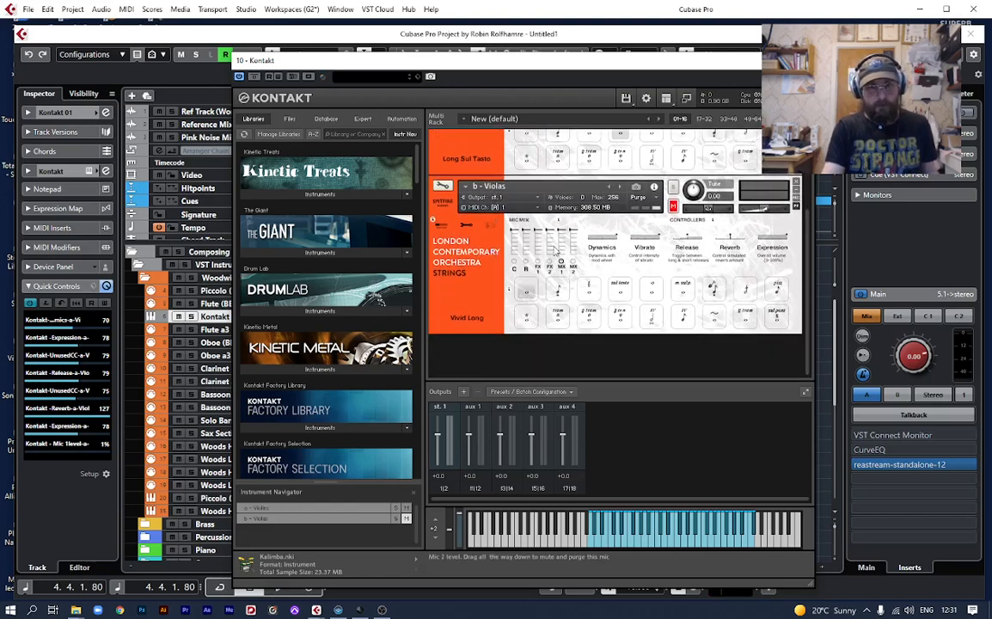
left_click(562, 261)
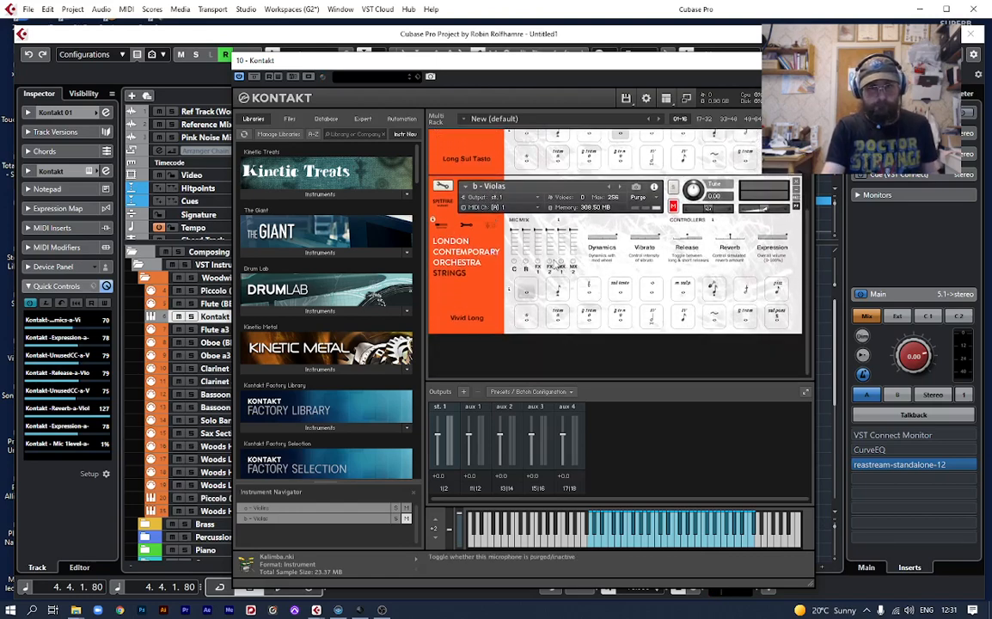
left_click(514, 261)
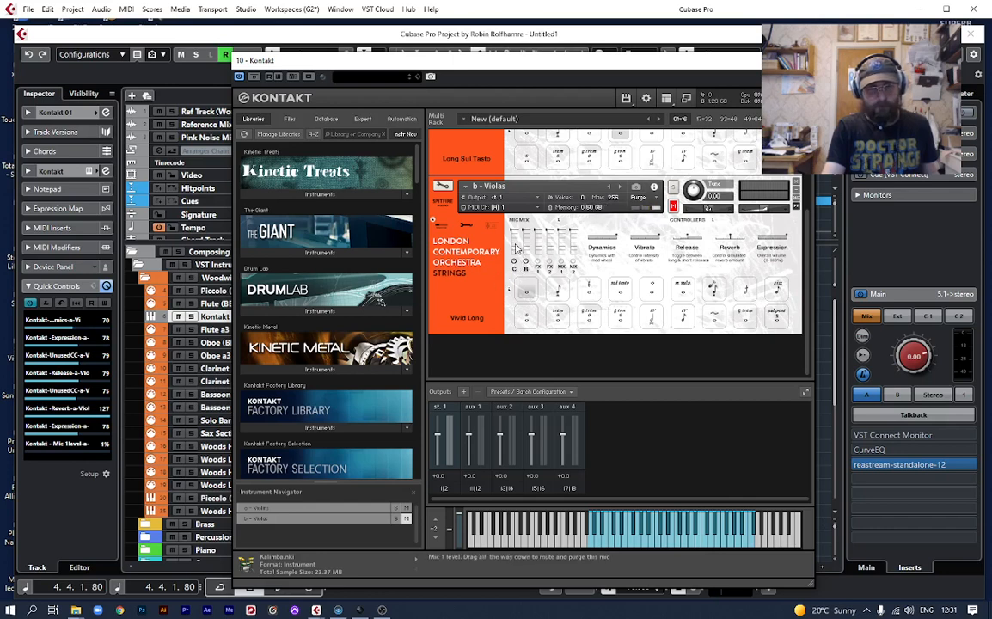
Assign CC 1 to the Mic 1 level fader of the b - Violas patch with MIDI CC learn
right_click(520, 247)
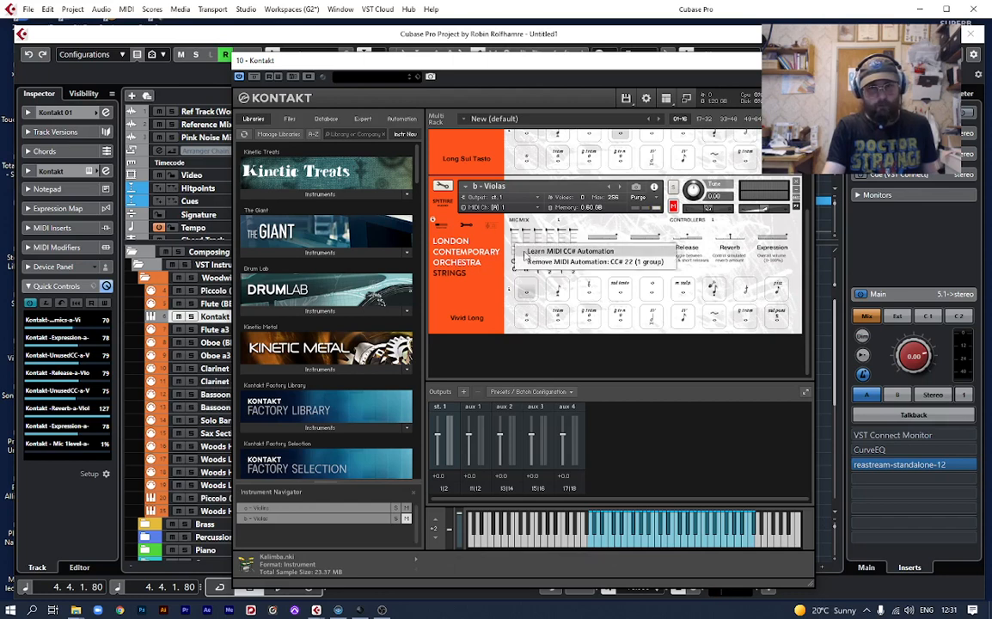
left_click(563, 252)
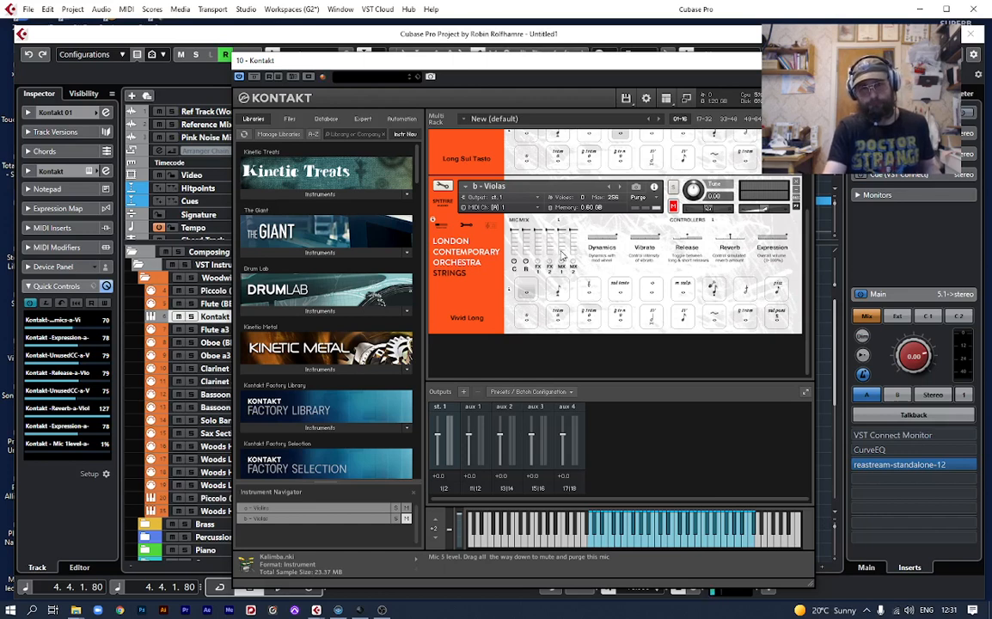
right_click(518, 250)
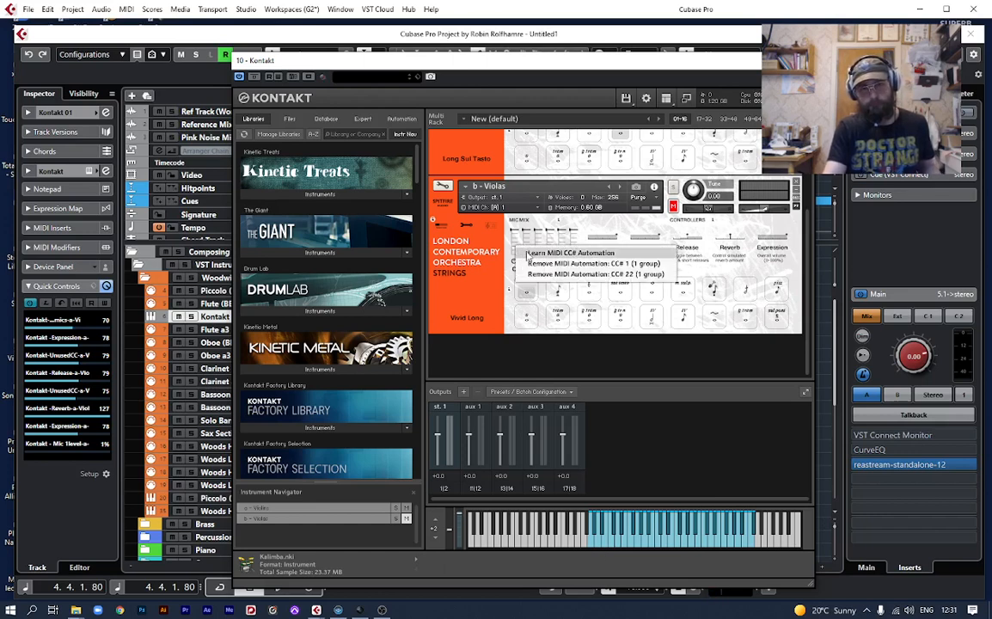
left_click(524, 255)
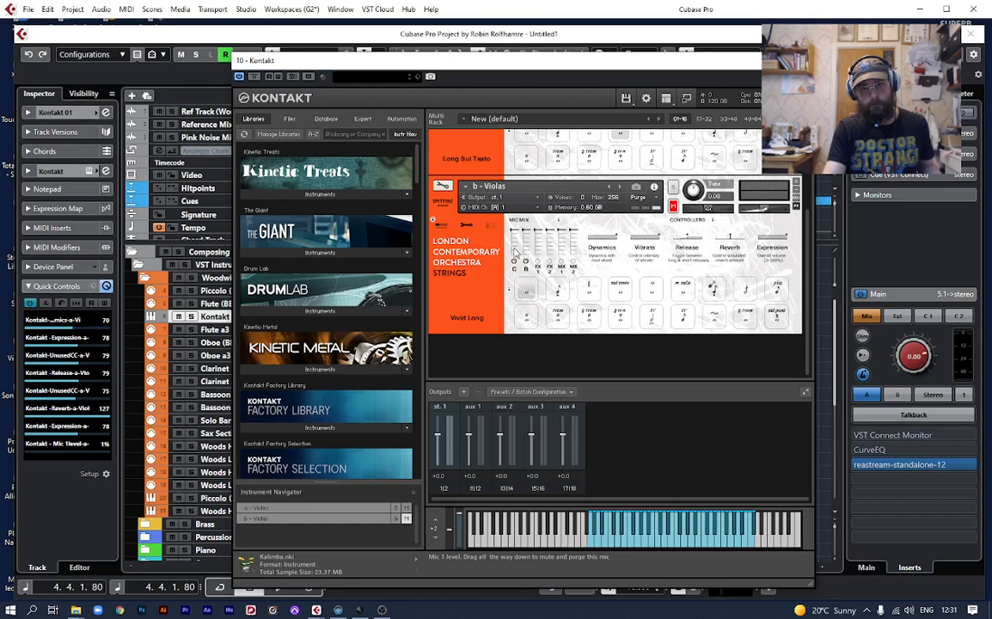
Unmute the b - Violas patch and remove the CC 22 automation from its Mic 1 level fader
left_click(674, 207)
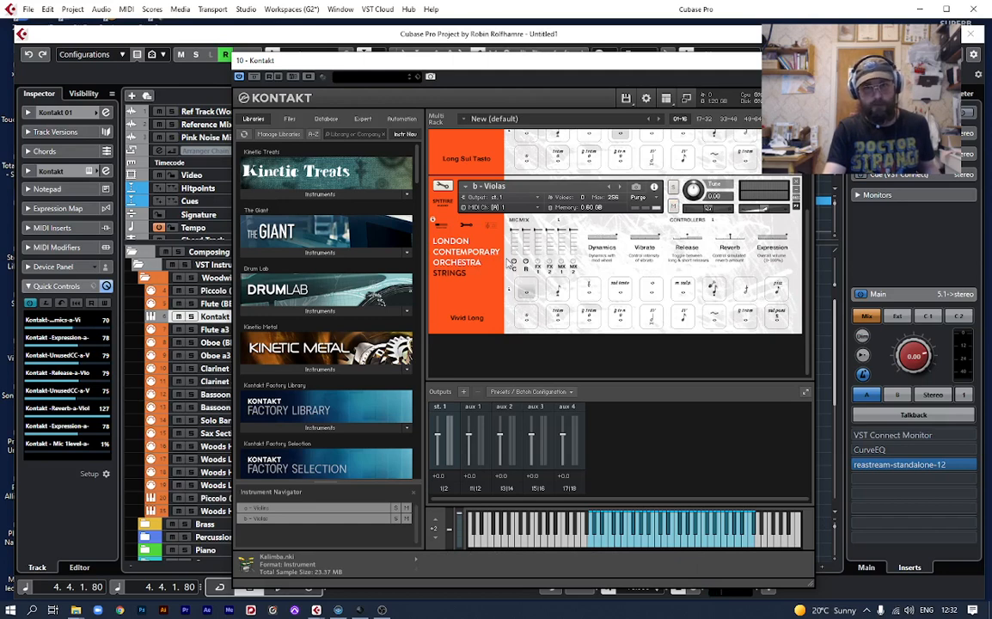
right_click(515, 248)
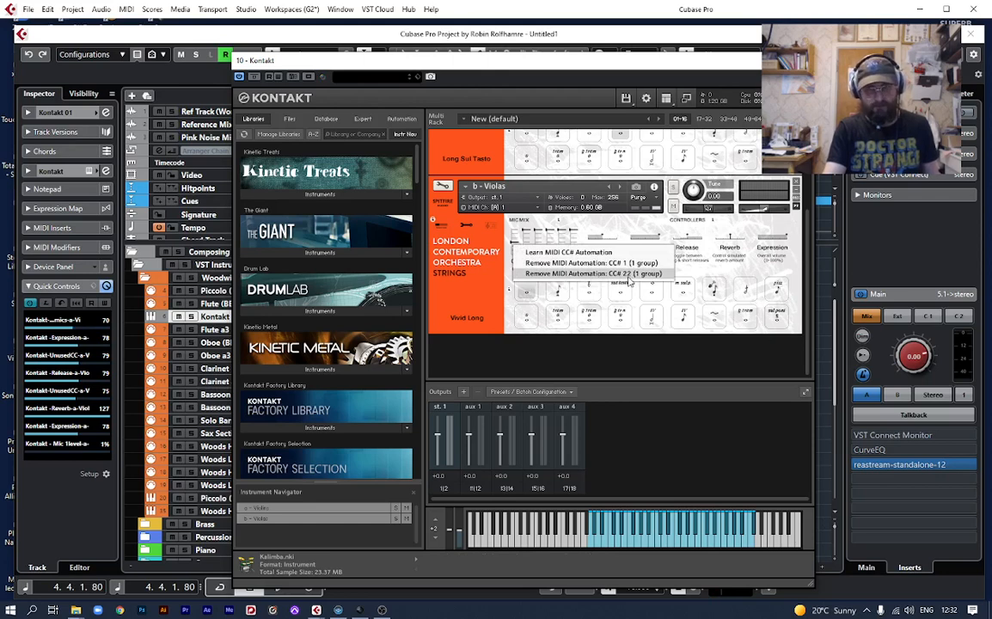
left_click(546, 274)
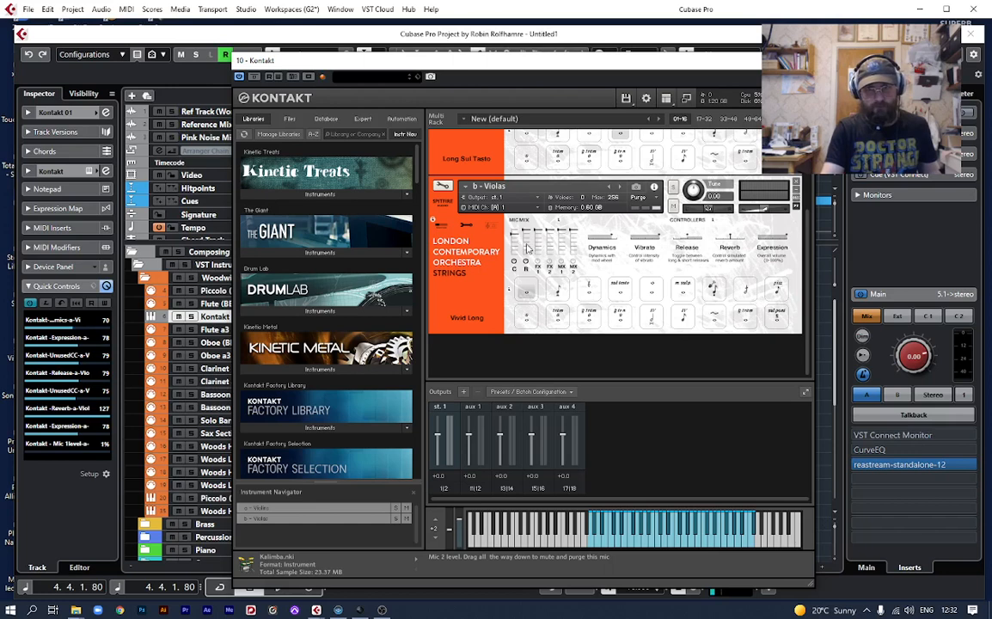
Assign CC 1 to the Mic 2 level, Vibrato, Reverb and Expression controls of b - Violas with MIDI CC learn
right_click(528, 247)
left_click(602, 249)
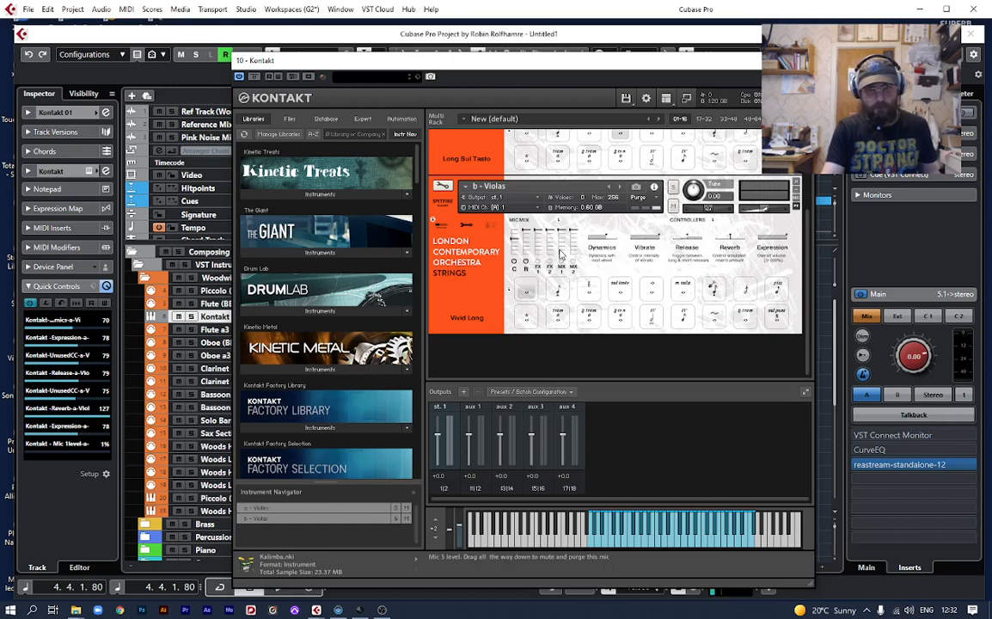
right_click(644, 236)
left_click(686, 244)
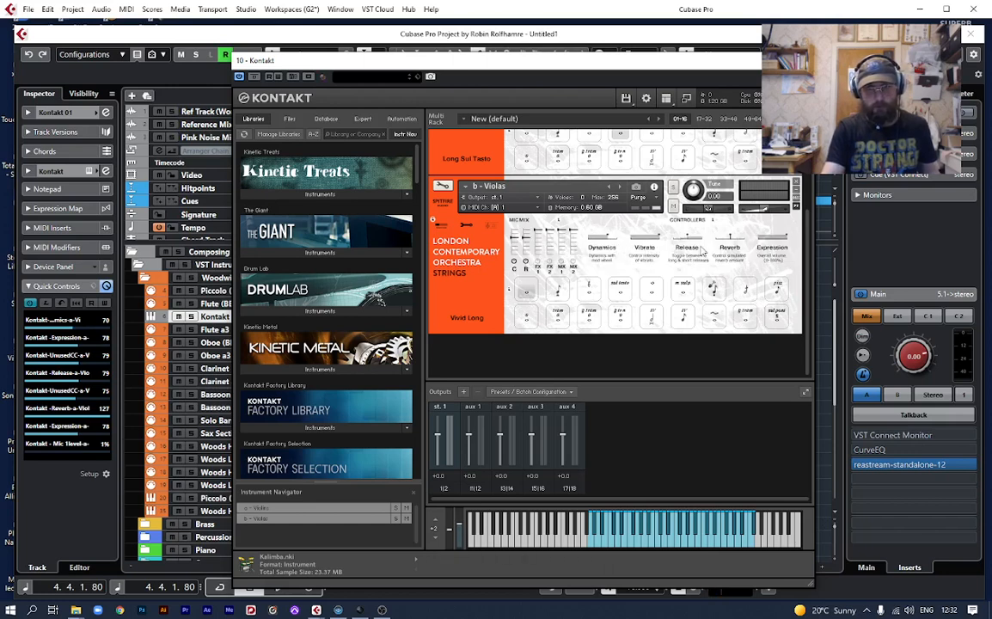
right_click(729, 236)
left_click(758, 245)
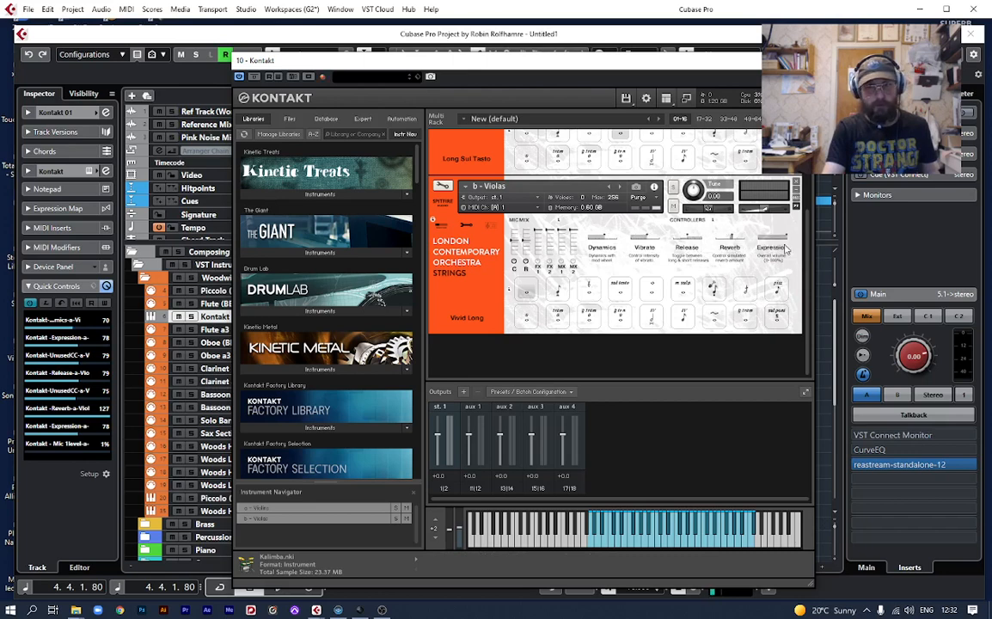
right_click(774, 239)
left_click(762, 255)
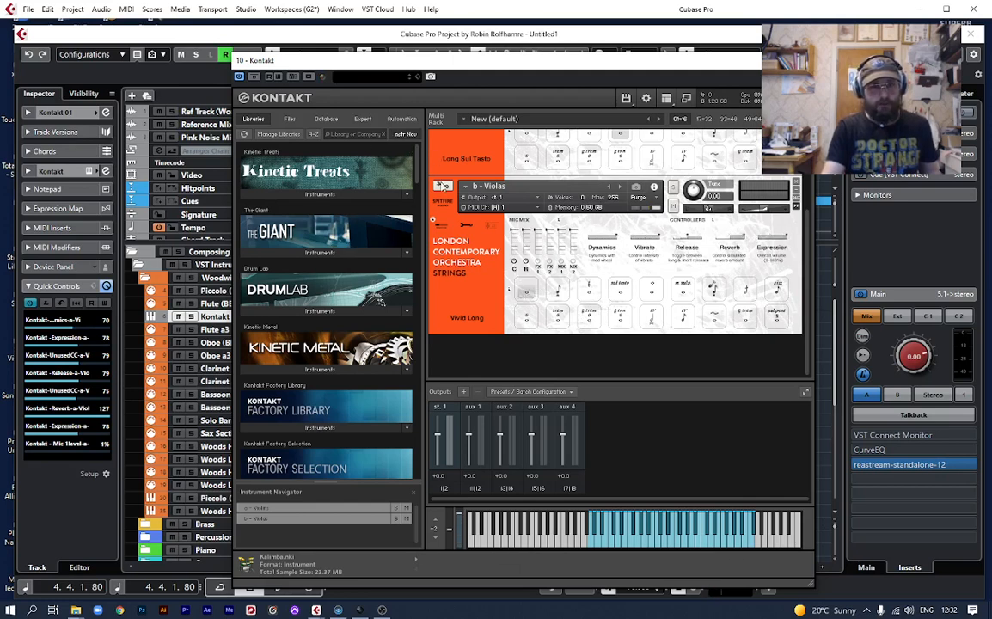
In Kontakt's MIDI automation assignments for CC 1, limit the b - Violas Mic 1 level range to 1.6% through about 80%
left_click(397, 122)
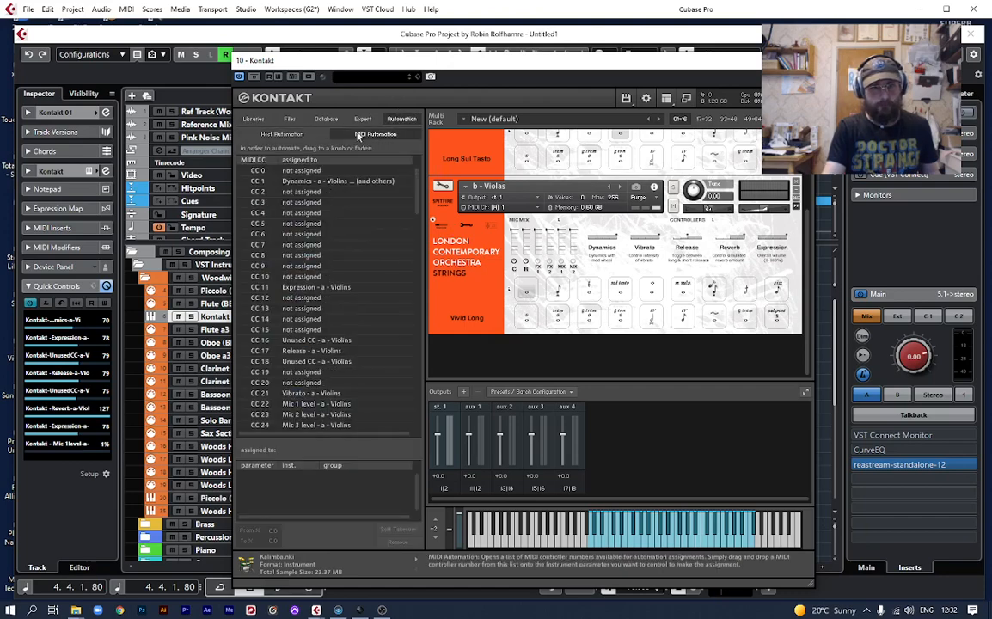
left_click(292, 182)
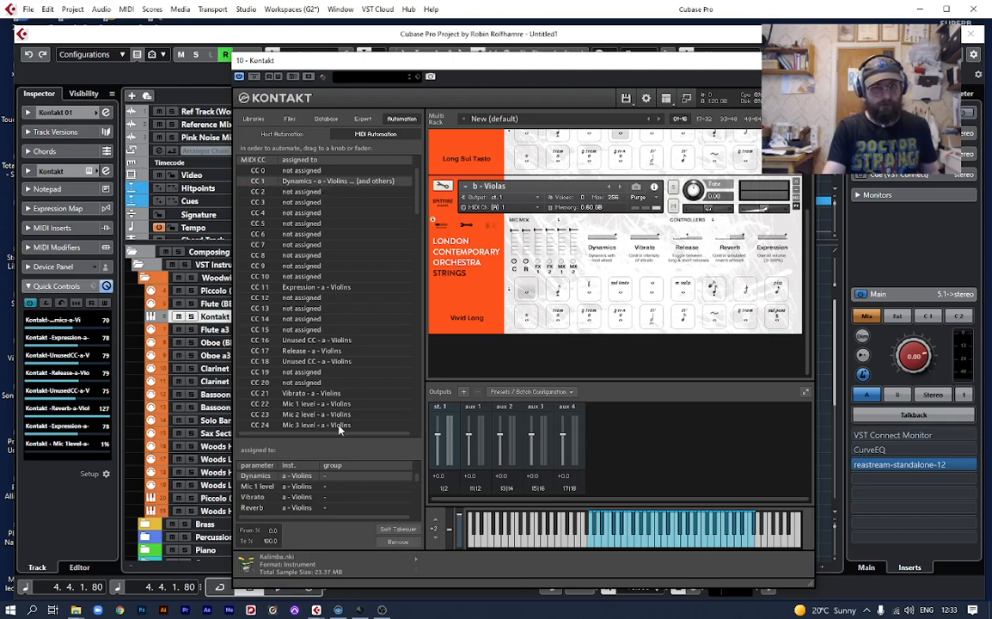
scroll(304, 484, "down", 3)
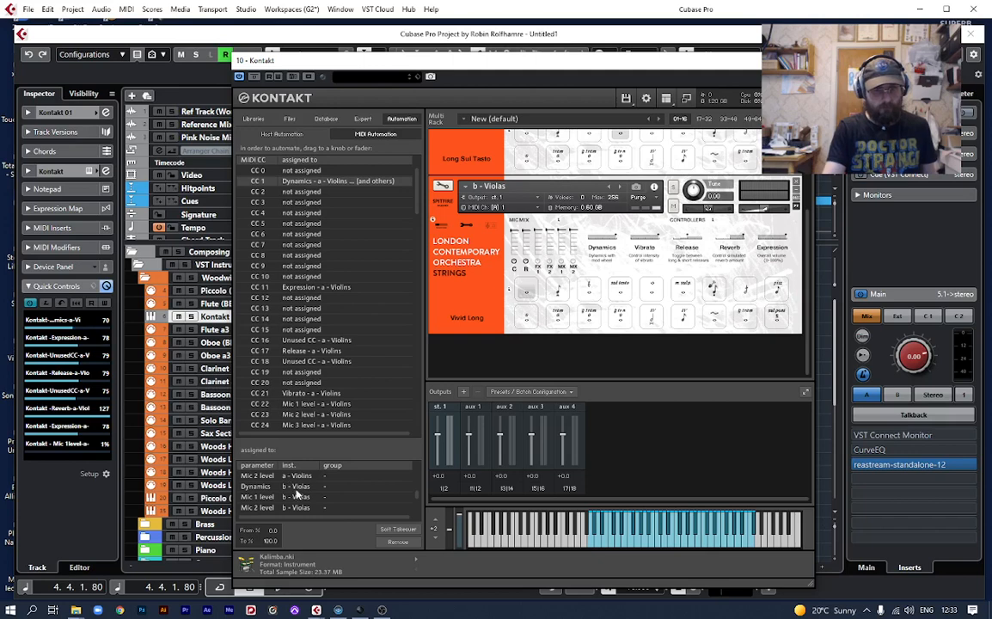
left_click(299, 488)
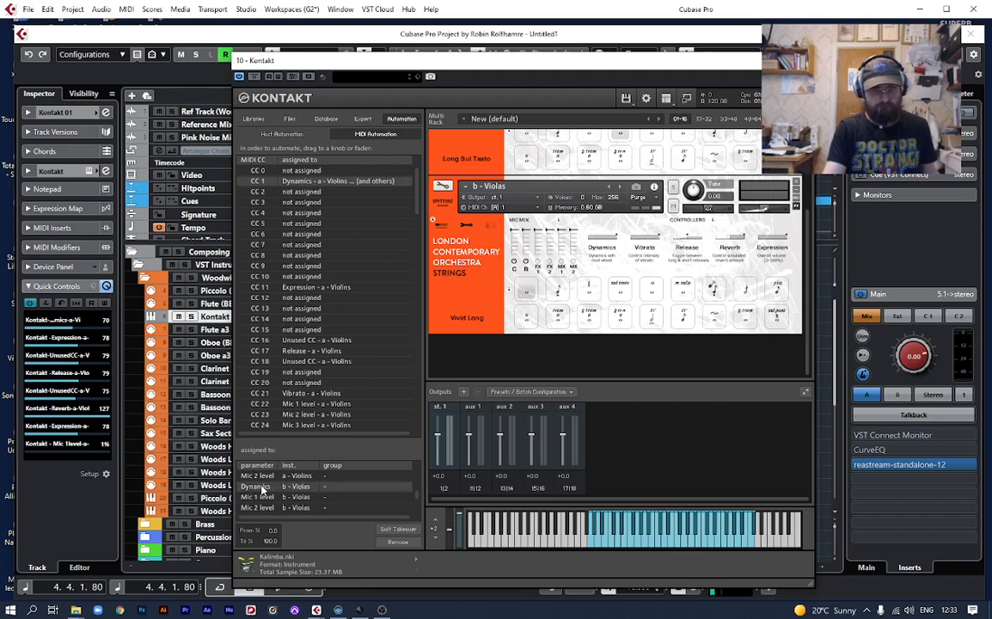
left_click(263, 498)
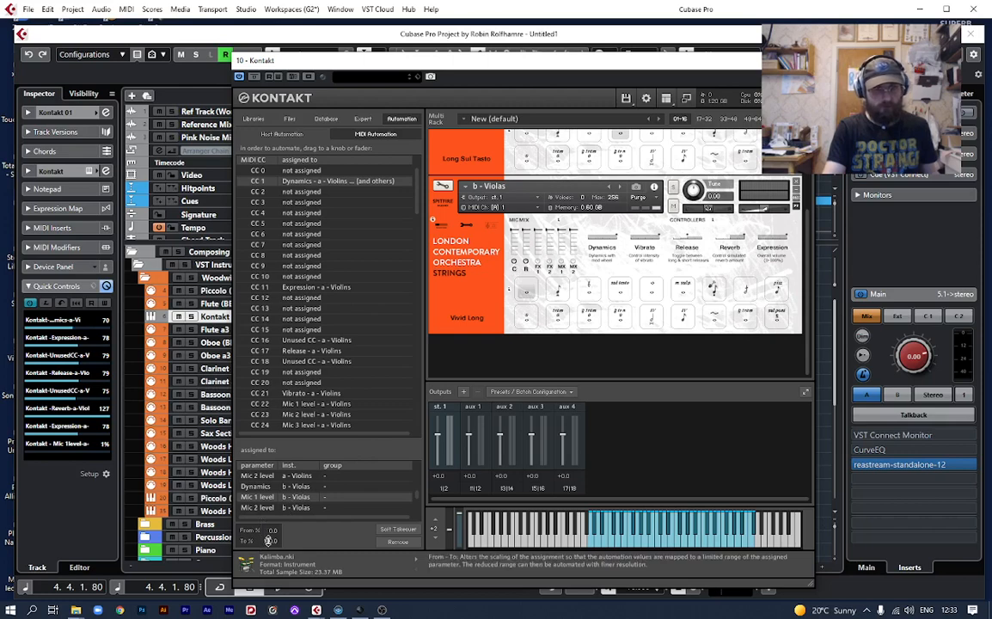
left_click_drag(270, 542, 268, 573)
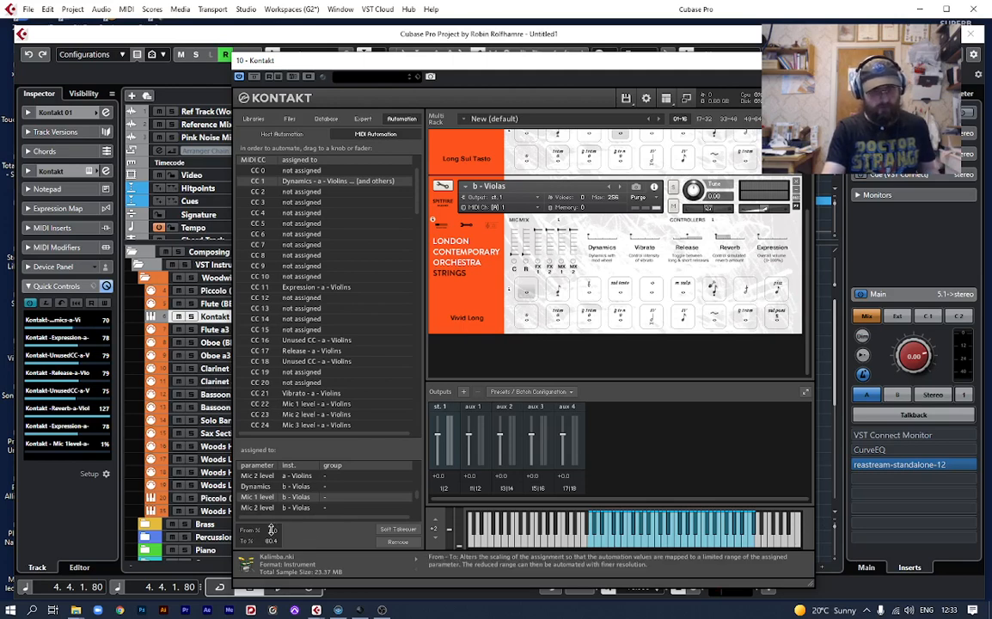
left_click_drag(274, 530, 277, 526)
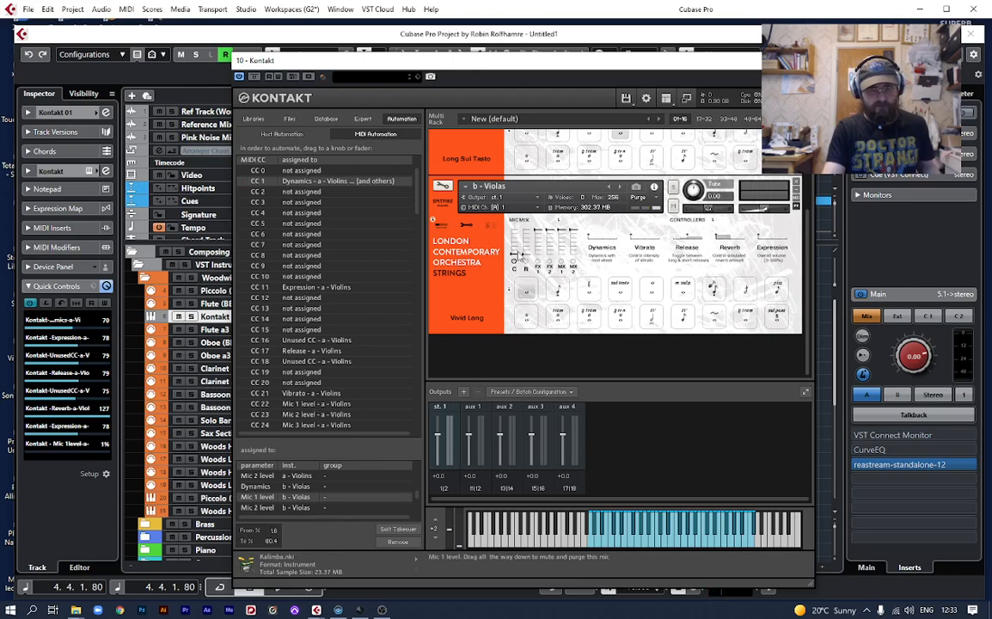
For b - Violas under CC 1, start the Mic 2 level range at 1.2% and end the Vibrato range at 35%
left_click(275, 508)
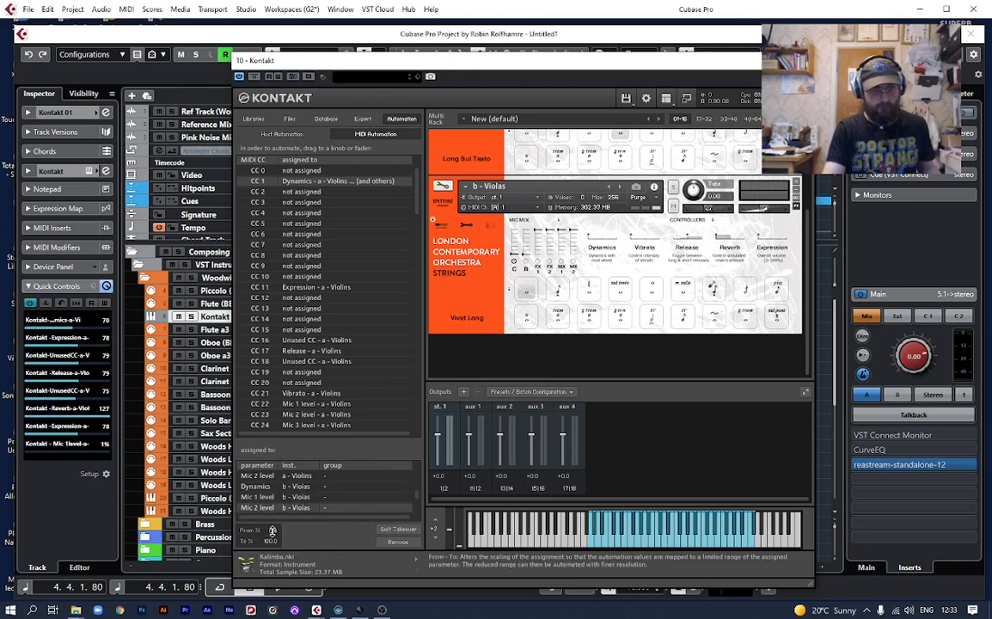
left_click_drag(275, 531, 275, 526)
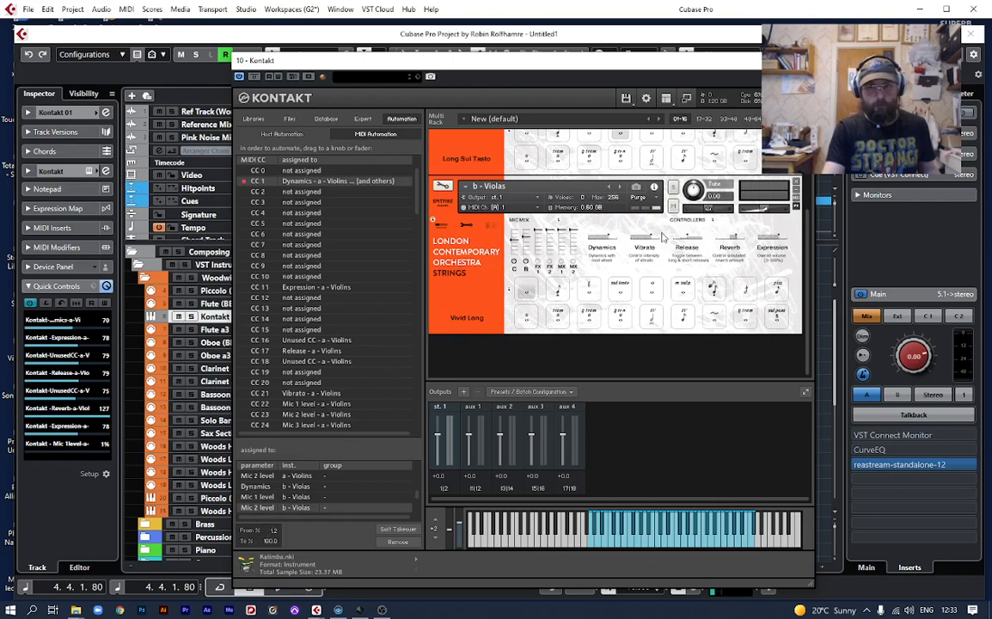
scroll(284, 492, "down", 1)
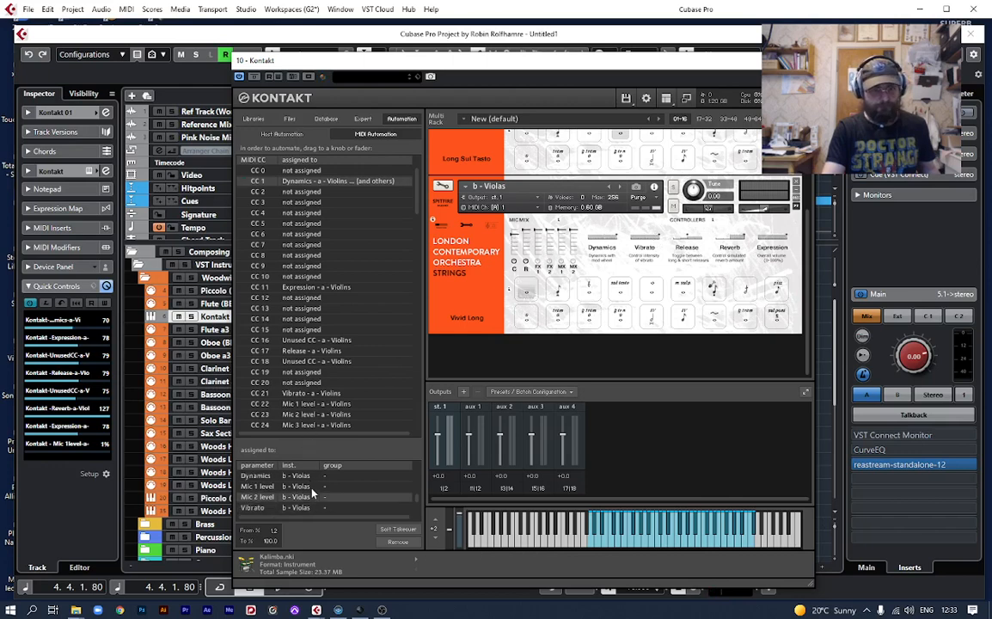
scroll(277, 507, "down", 1)
left_click(259, 497)
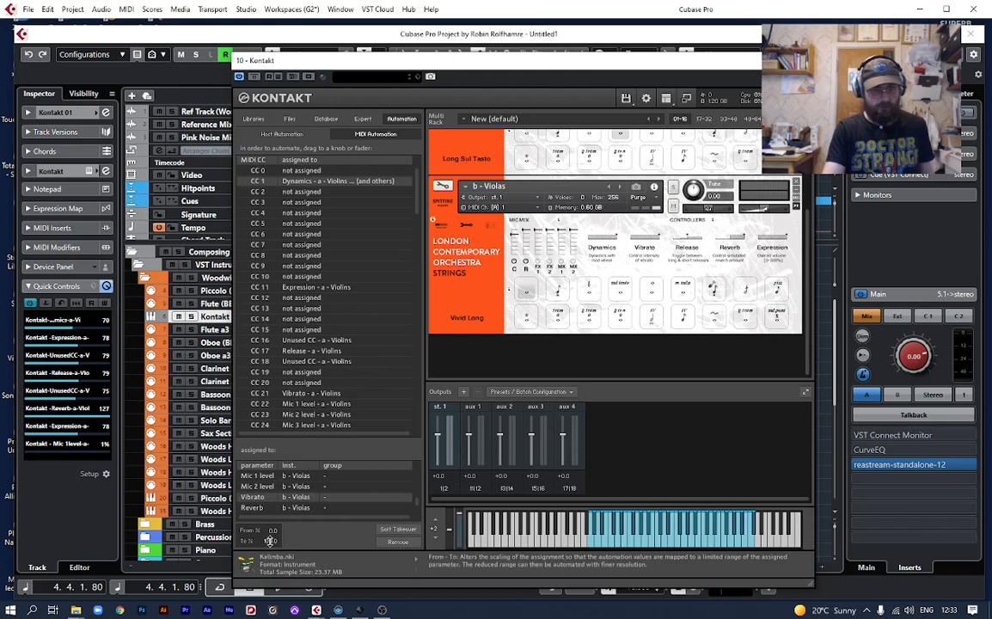
type("25")
key("Return")
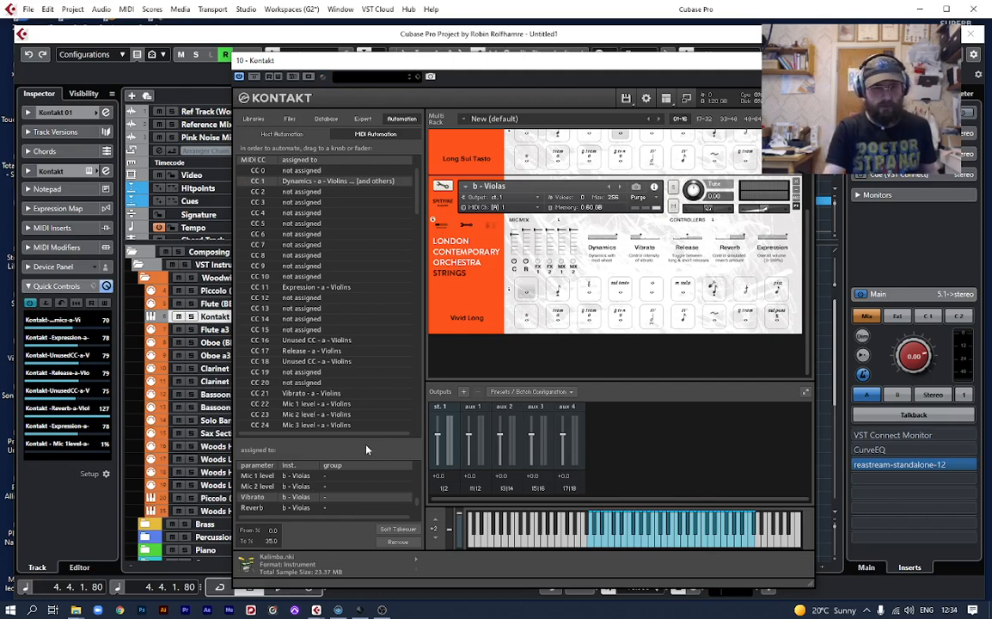
Invert the CC 1 range of the b - Violas Reverb so it runs from 100% to 0%
scroll(322, 492, "down", 1)
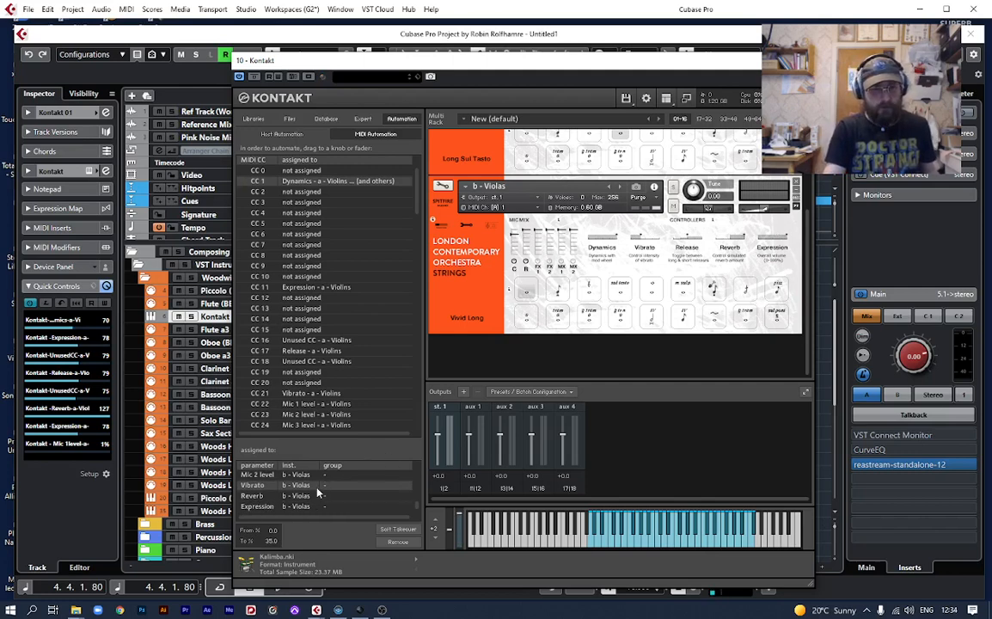
left_click(291, 495)
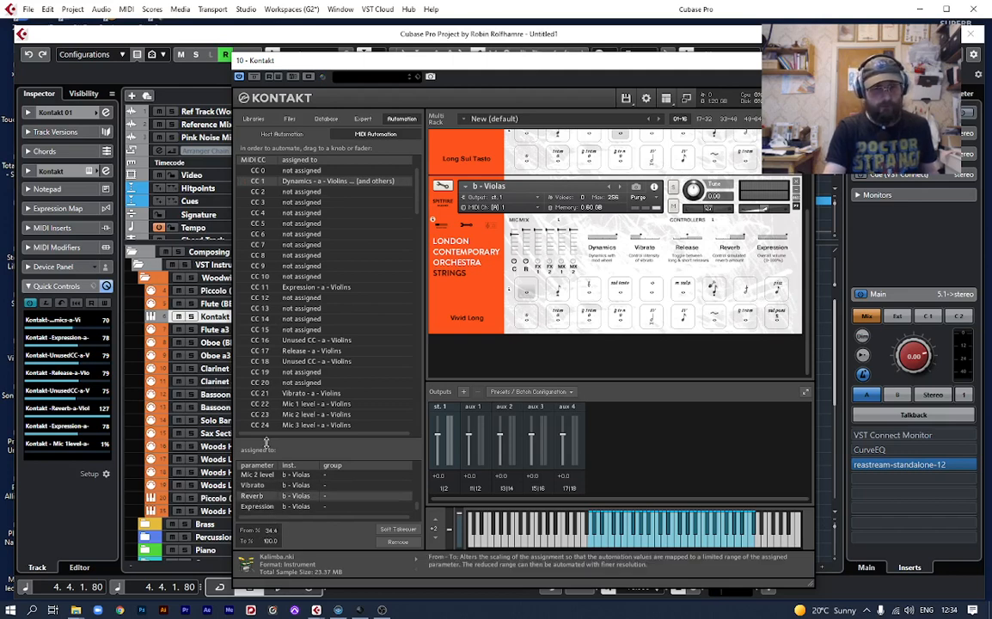
left_click_drag(270, 541, 539, 616)
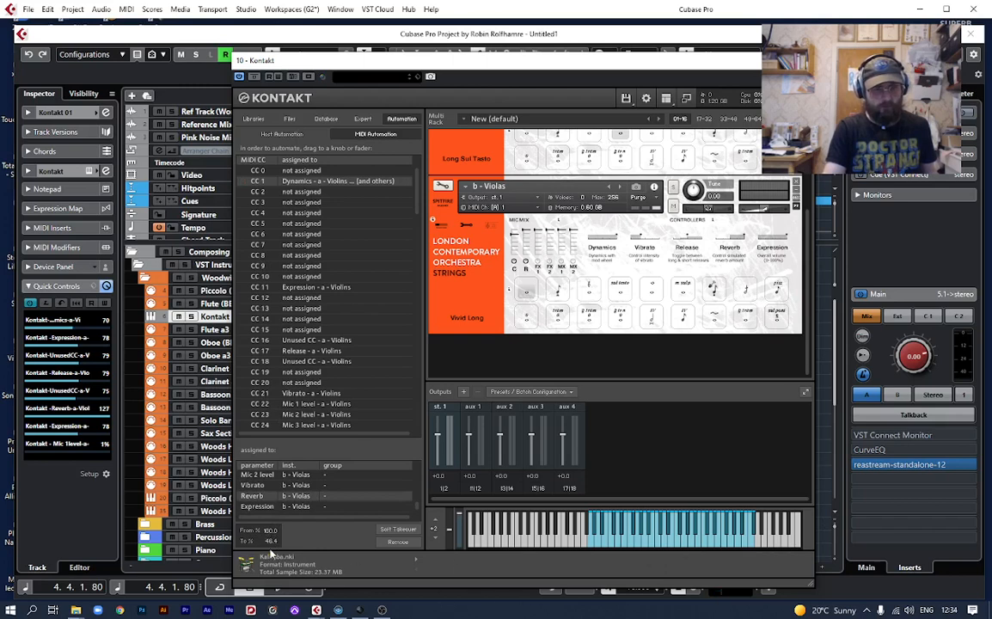
left_click_drag(270, 540, 671, 617)
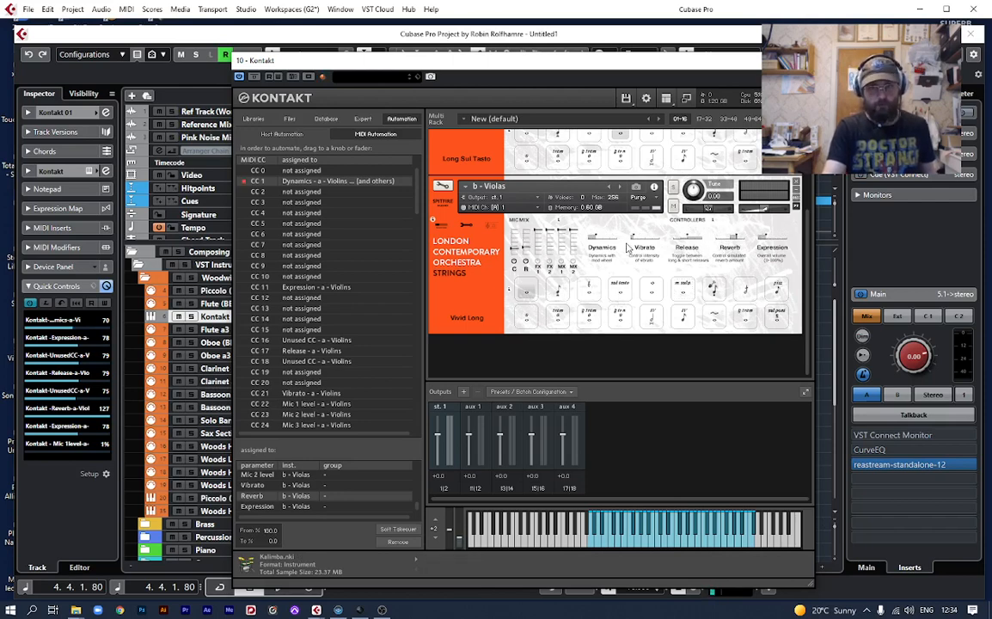
Limit the CC 1 range of the b - Violas Expression to end at about 80%, and select the patch's Long Harmonics articulation
left_click(258, 507)
left_click_drag(272, 541, 275, 569)
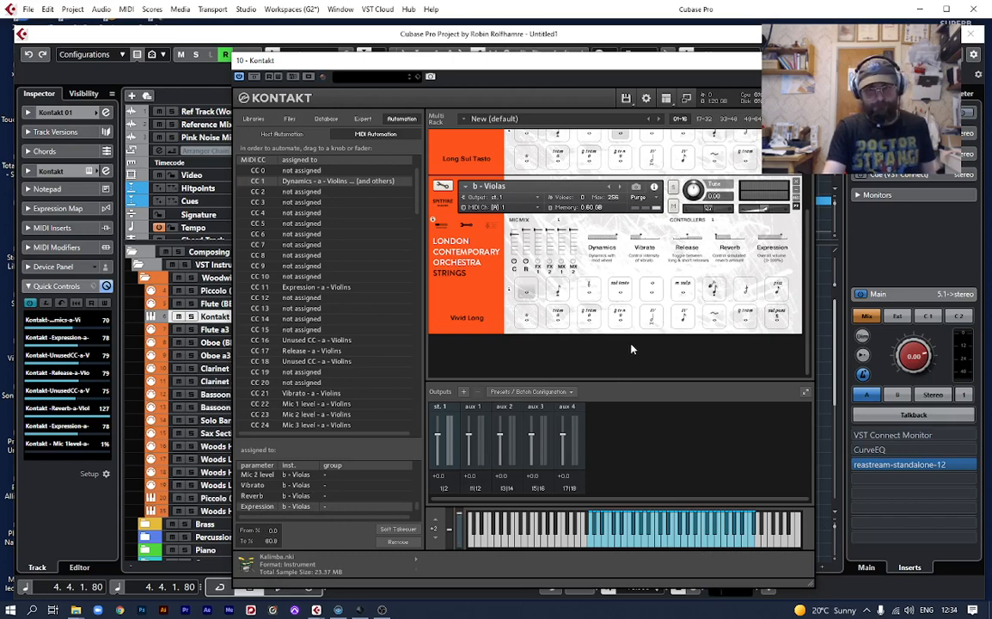
left_click(651, 292)
scroll(654, 310, "up", 5)
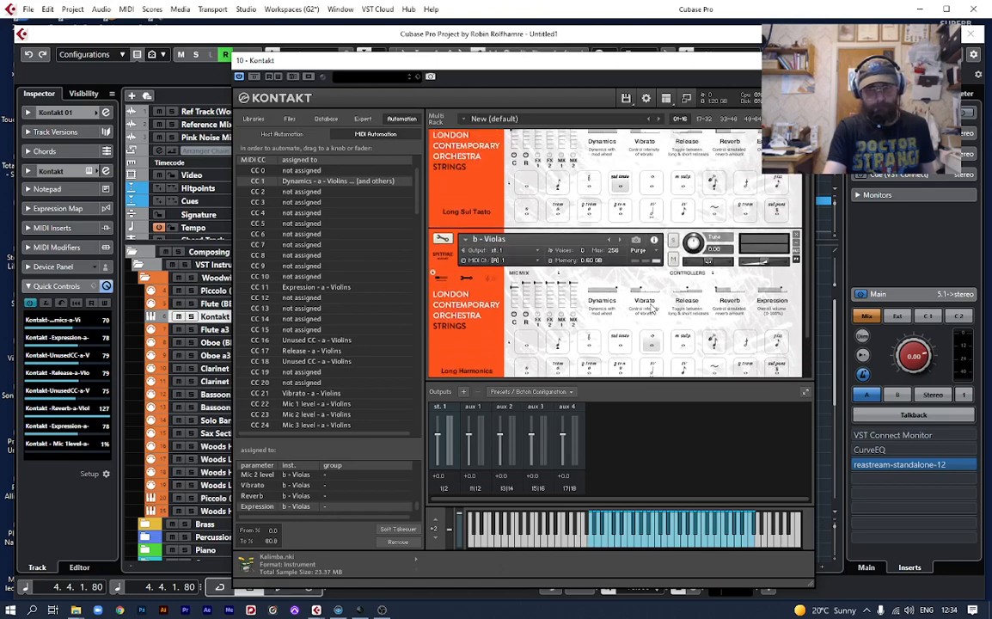